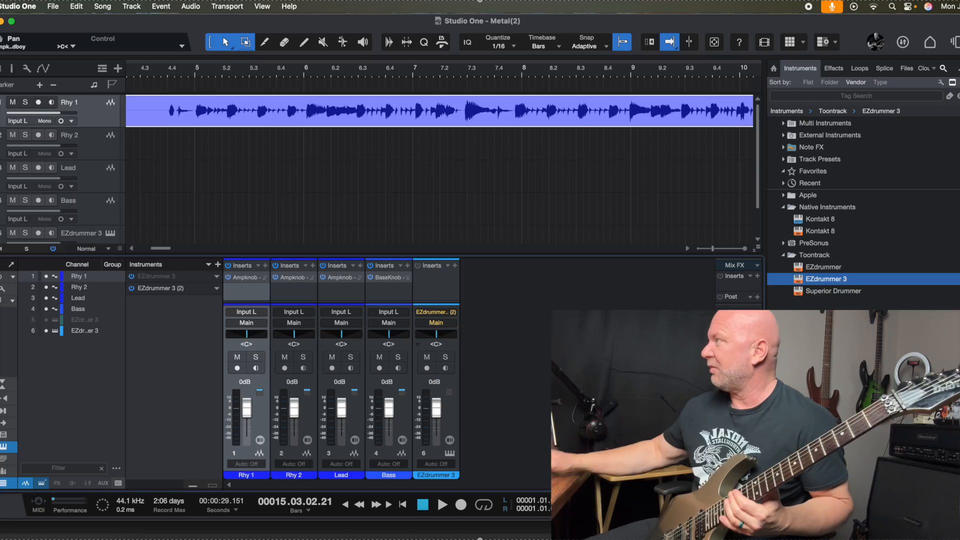
Step: Delete the recorded guitar clip from the Rhy 1 track
{"action": "key", "text": "Delete"}
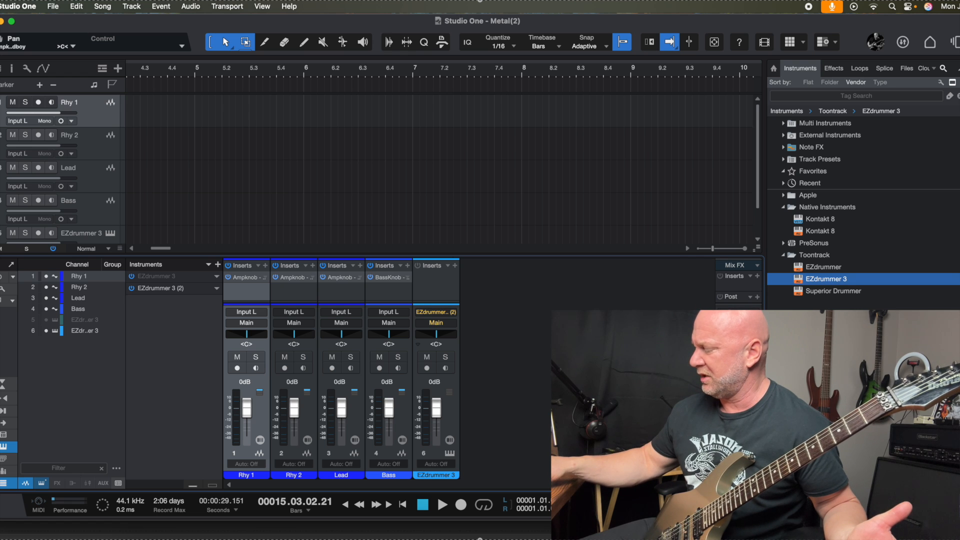
{"action": "key", "text": "super+z"}
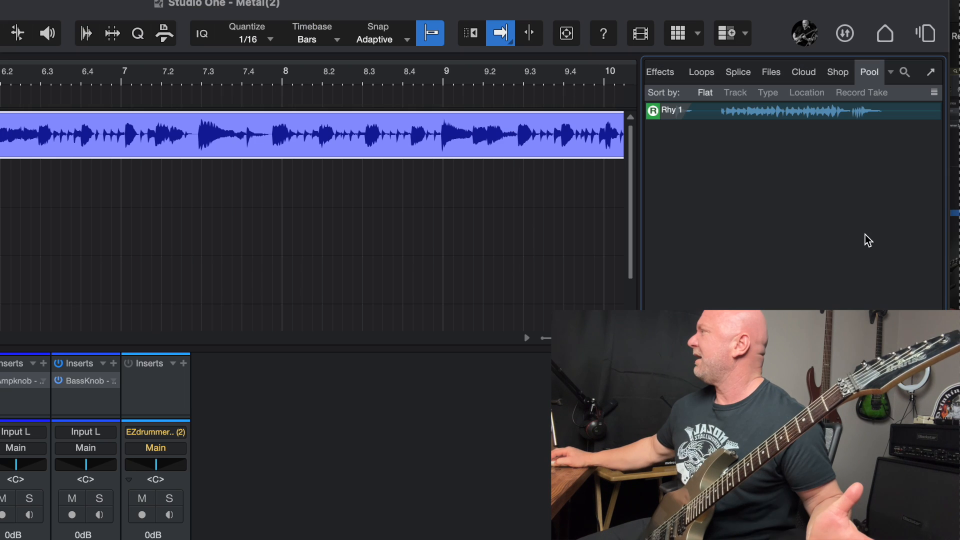
{"action": "left_click", "coordinate": [720, 120]}
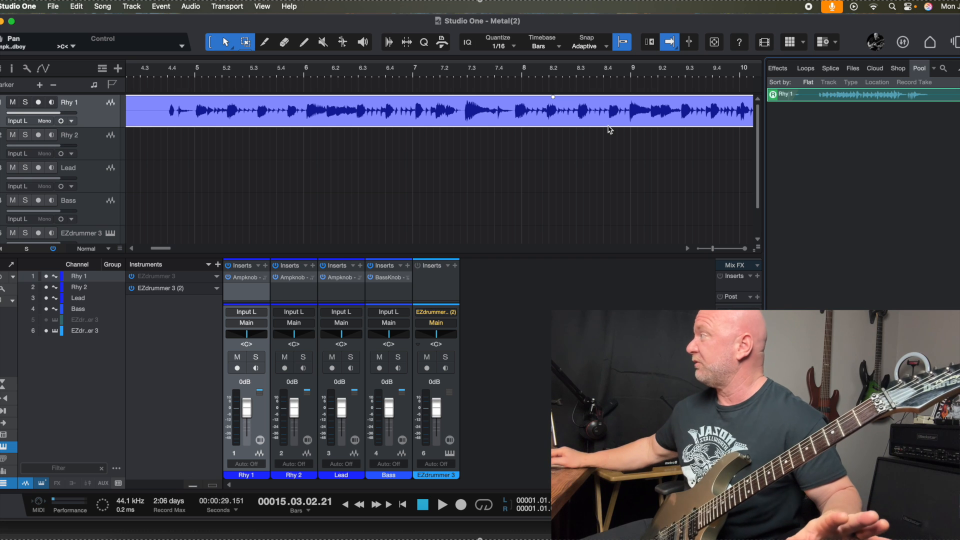
{"action": "key", "text": "Delete"}
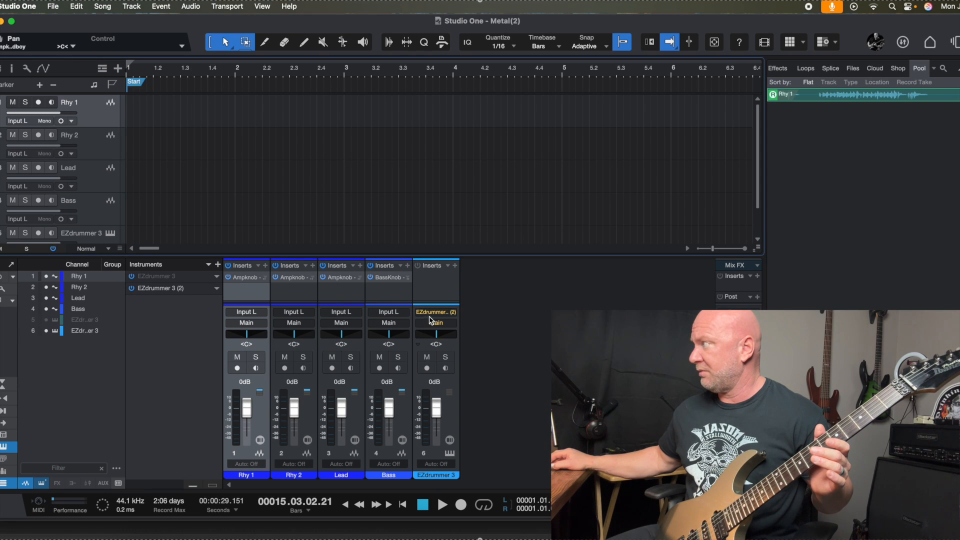
Step: Load the Metal Machine library into the EZdrummer 3 instrument and audition its snare
{"action": "left_click", "coordinate": [433, 314]}
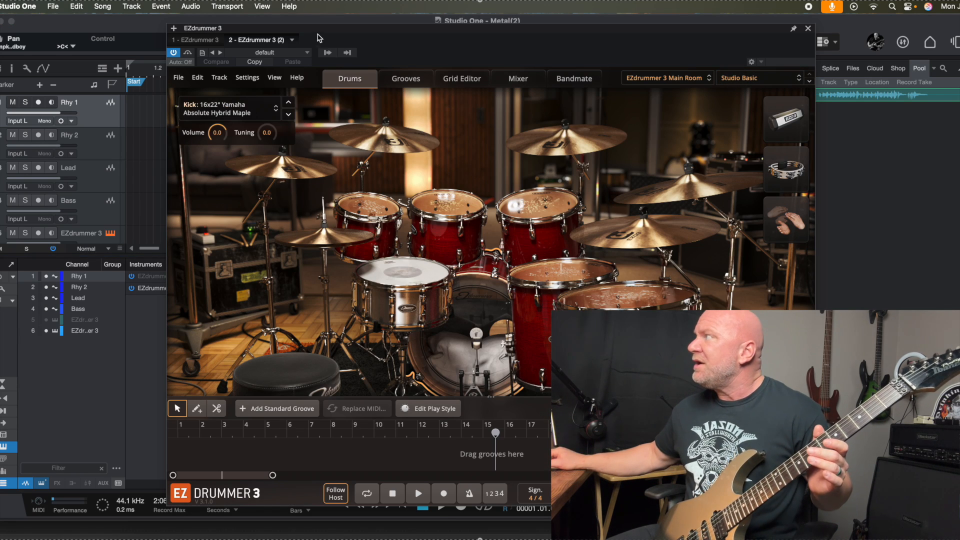
{"action": "left_click_drag", "start_coordinate": [318, 32], "coordinate": [286, 31]}
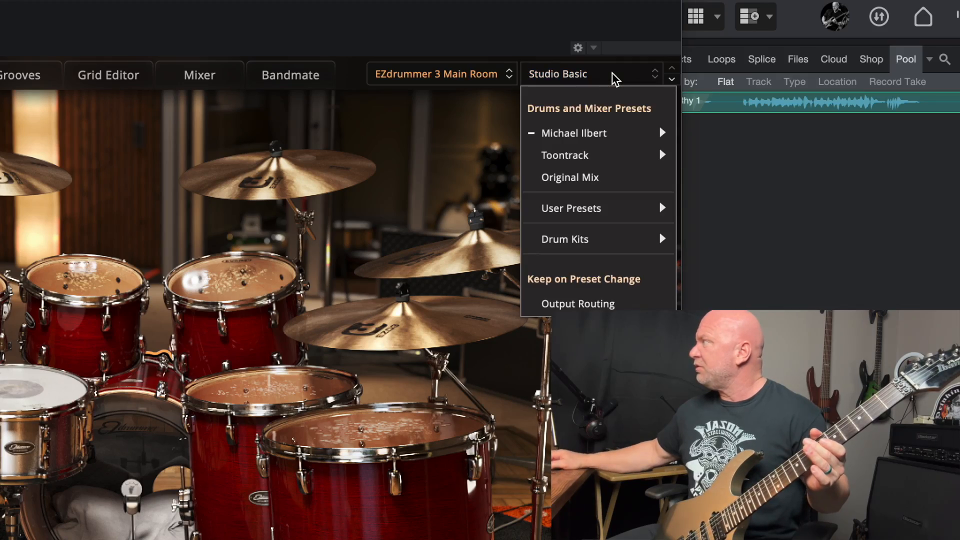
{"action": "left_click", "coordinate": [469, 78]}
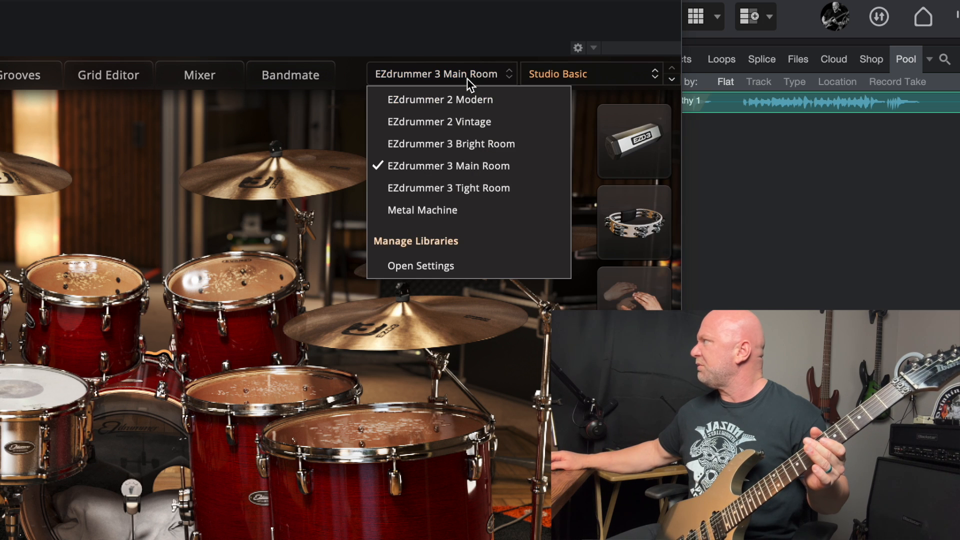
{"action": "left_click", "coordinate": [445, 210]}
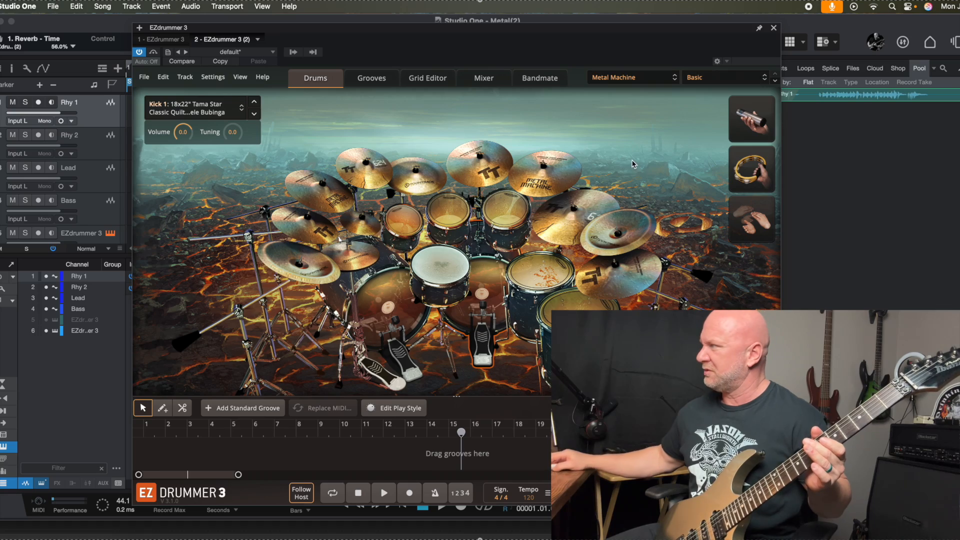
{"action": "left_click", "coordinate": [450, 272]}
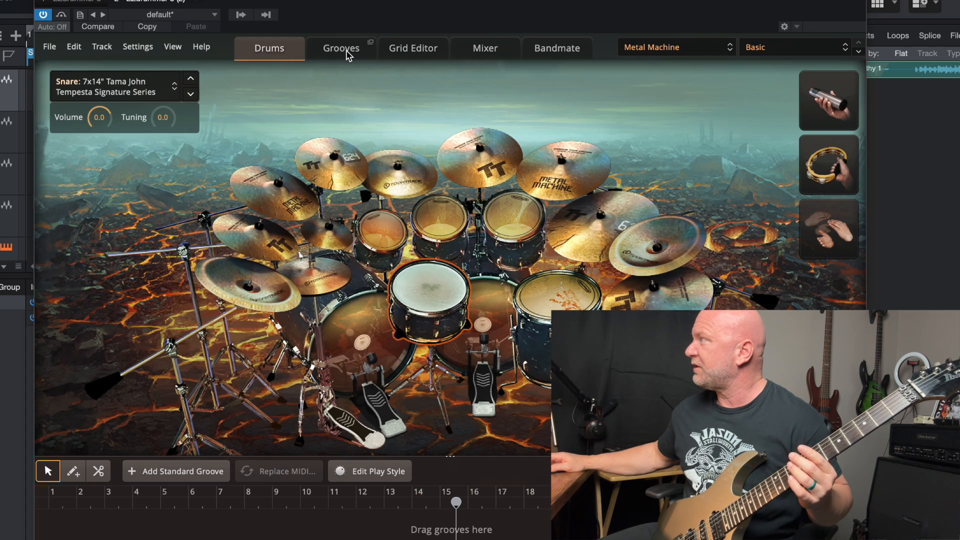
Step: Browse the EZdrummer grooves in the Black Metal and Death Metal add-on packs
{"action": "left_click", "coordinate": [377, 83]}
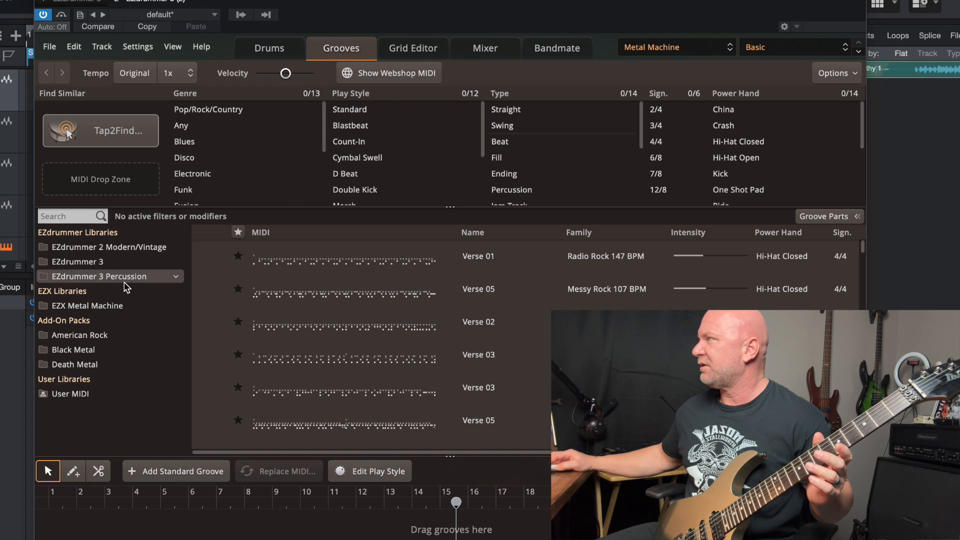
{"action": "left_click", "coordinate": [95, 351]}
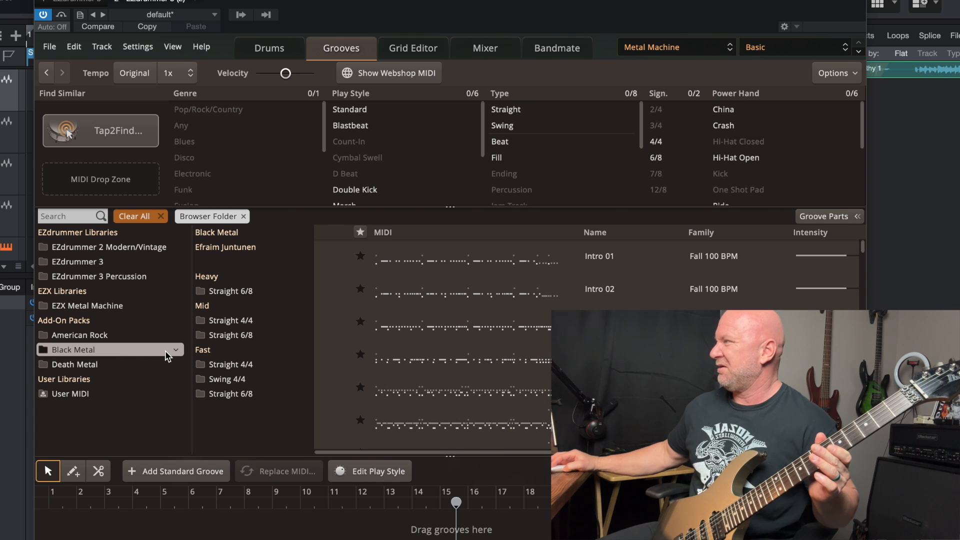
{"action": "left_click", "coordinate": [113, 365]}
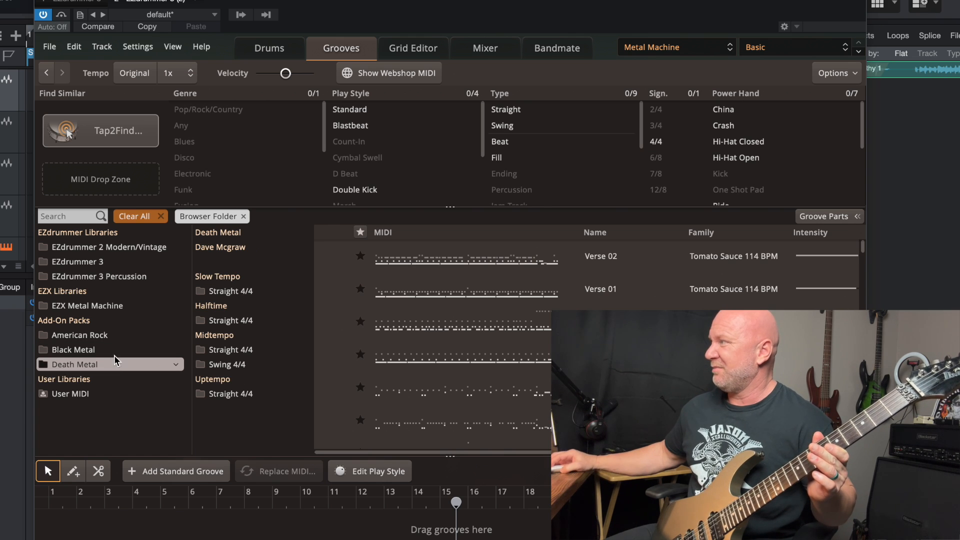
{"action": "left_click", "coordinate": [113, 306]}
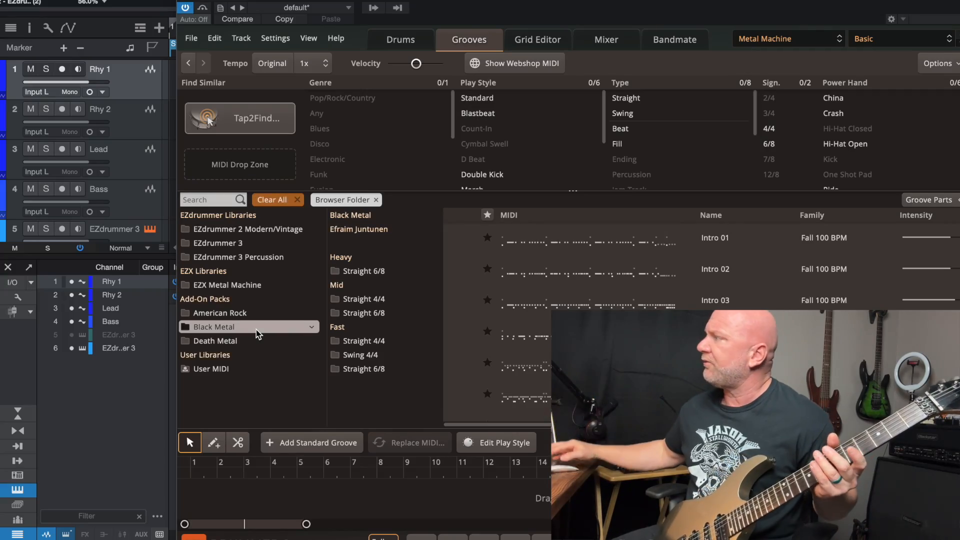
{"action": "left_click", "coordinate": [245, 340]}
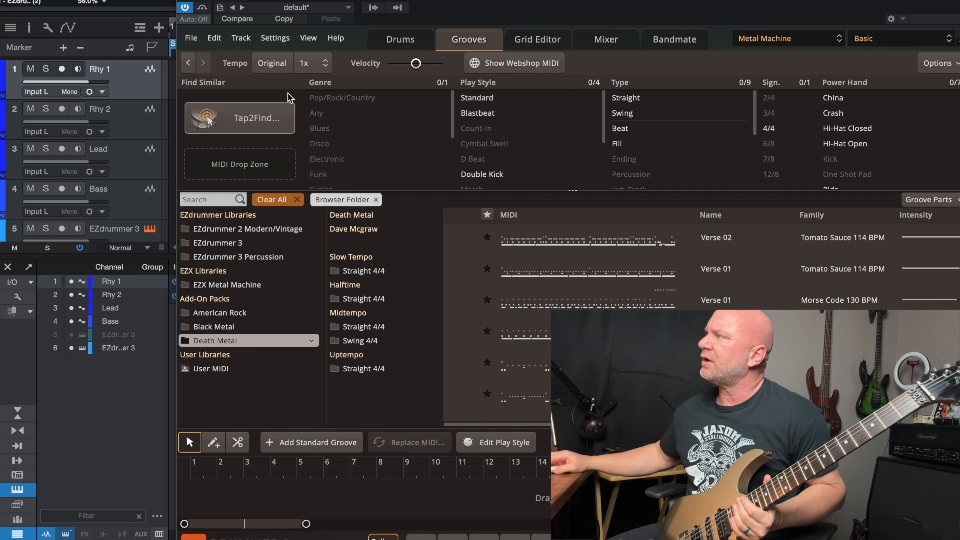
Step: Arm the Rhy 1 track for recording and set the song tempo to 171 BPM
{"action": "left_click", "coordinate": [62, 70]}
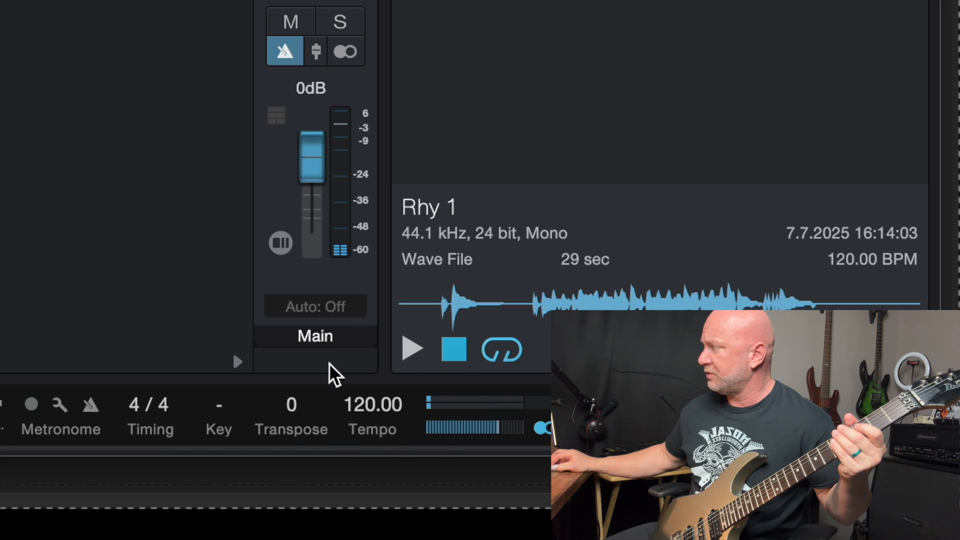
{"action": "left_click", "coordinate": [385, 406]}
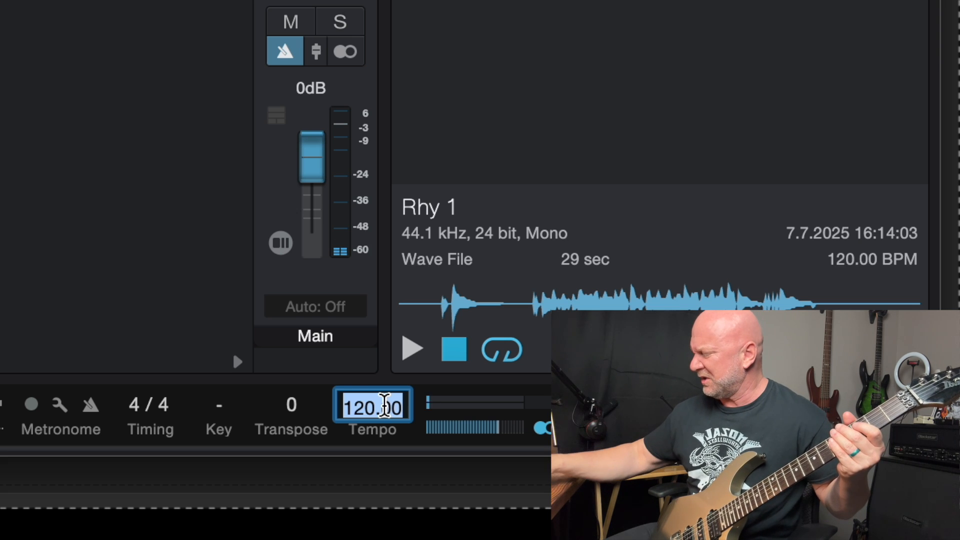
{"action": "type", "text": "171"}
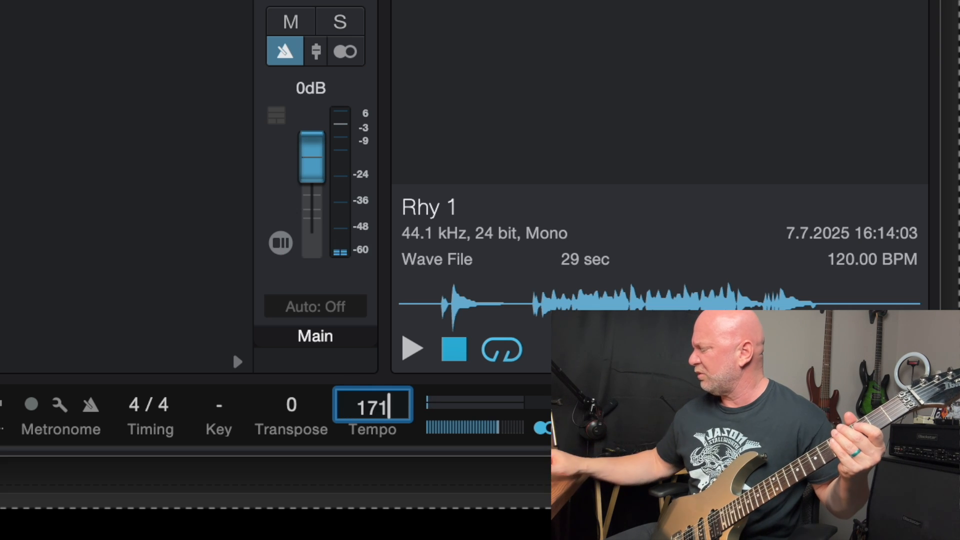
{"action": "key", "text": "Return"}
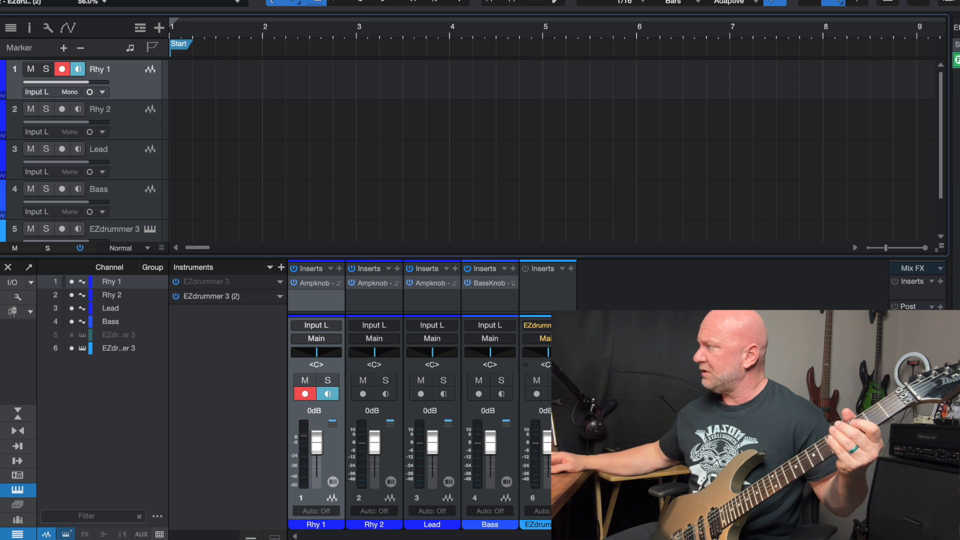
Step: In the EZdrummer grooves, audition Chorus 01 from Death Metal, Uptempo Straight 4/4, No Name 140 BPM
{"action": "left_click", "coordinate": [544, 331]}
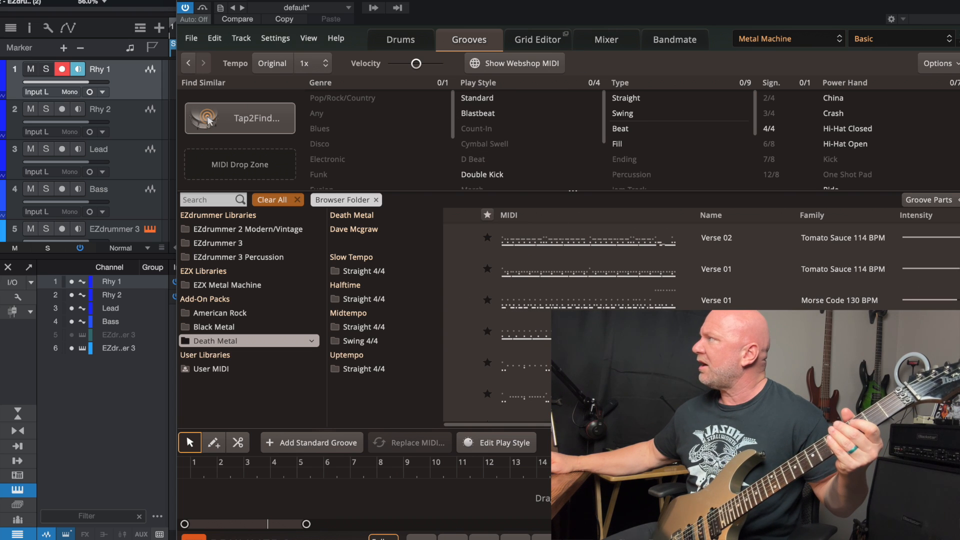
{"action": "left_click_drag", "start_coordinate": [538, 1], "coordinate": [433, 0]}
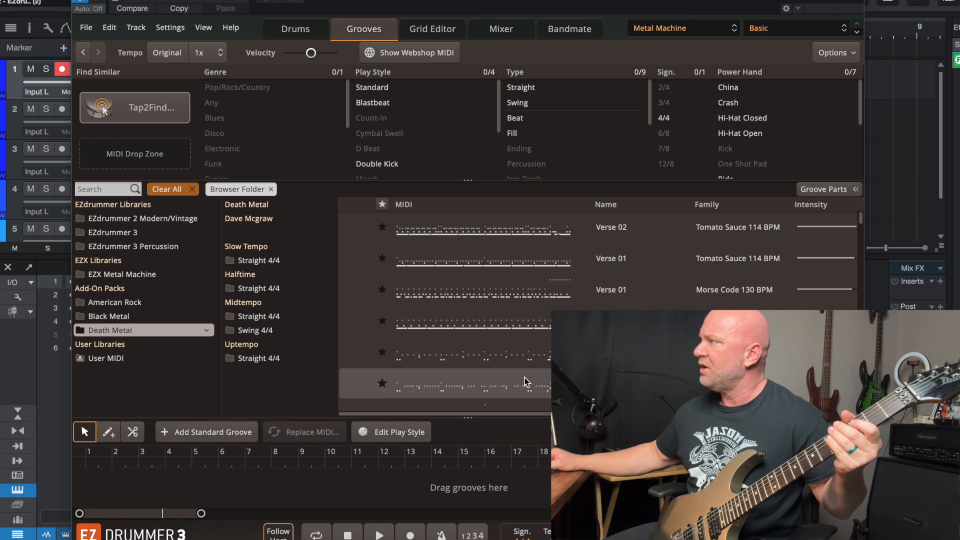
{"action": "left_click", "coordinate": [111, 321]}
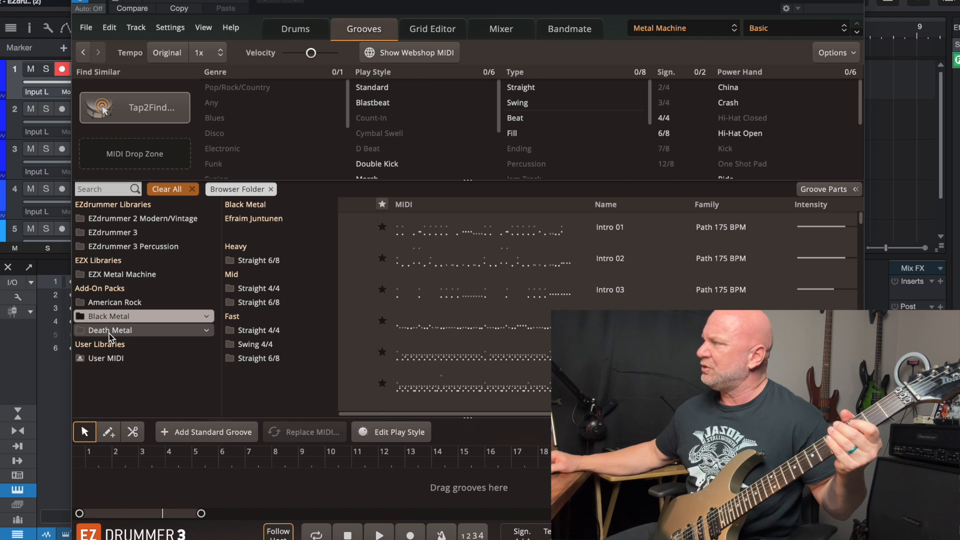
{"action": "left_click", "coordinate": [109, 332]}
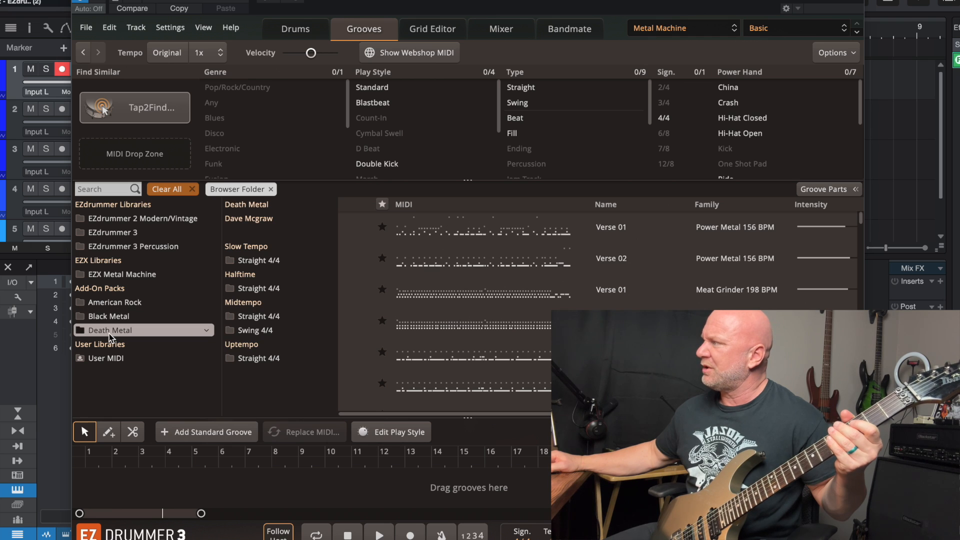
{"action": "left_click", "coordinate": [243, 359]}
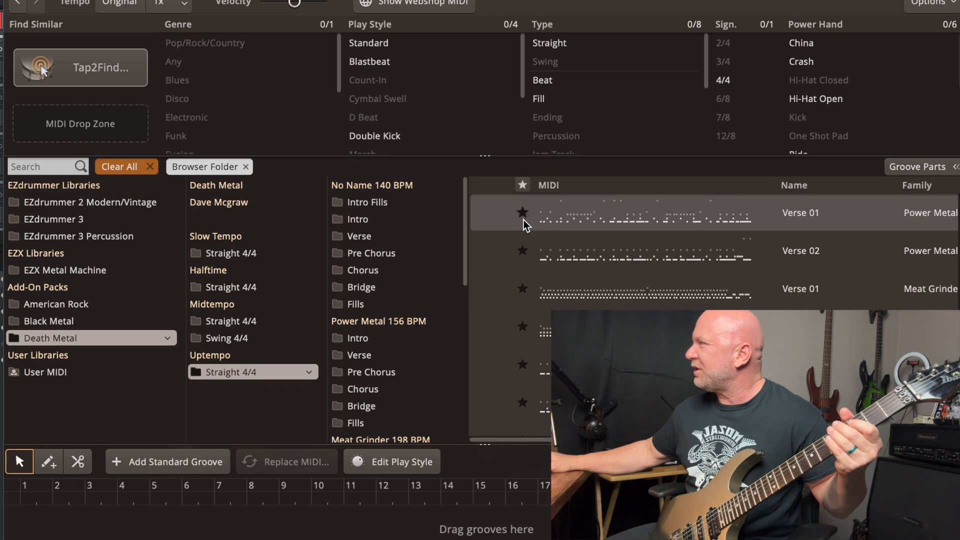
{"action": "left_click", "coordinate": [391, 276]}
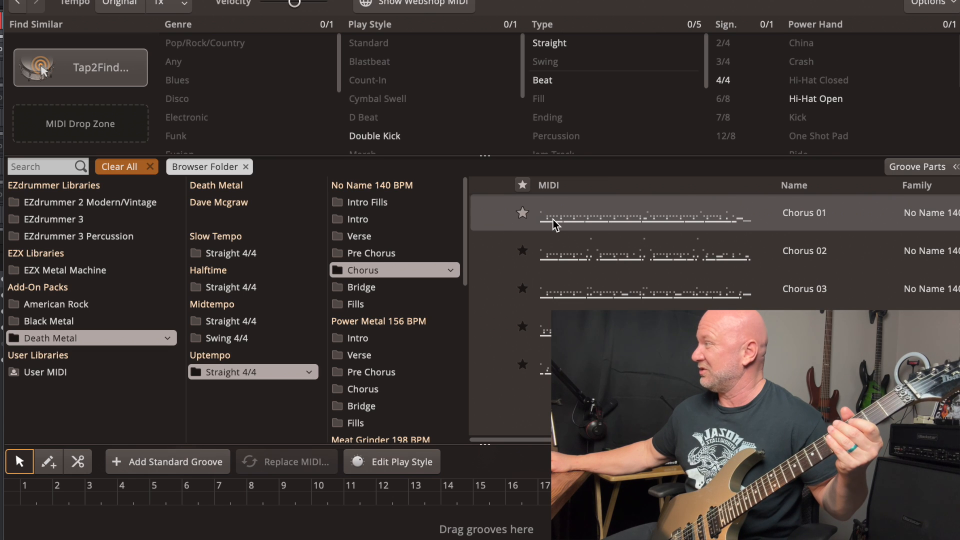
{"action": "left_click", "coordinate": [585, 224]}
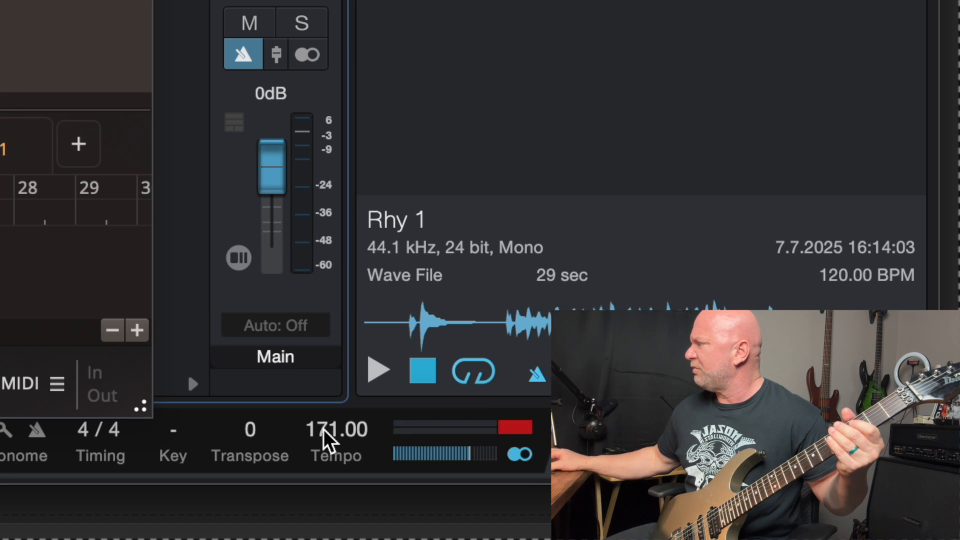
Step: Set the song tempo to 165 BPM and audition the Chorus 01 groove at that speed
{"action": "left_click", "coordinate": [325, 431]}
{"action": "type", "text": "165"}
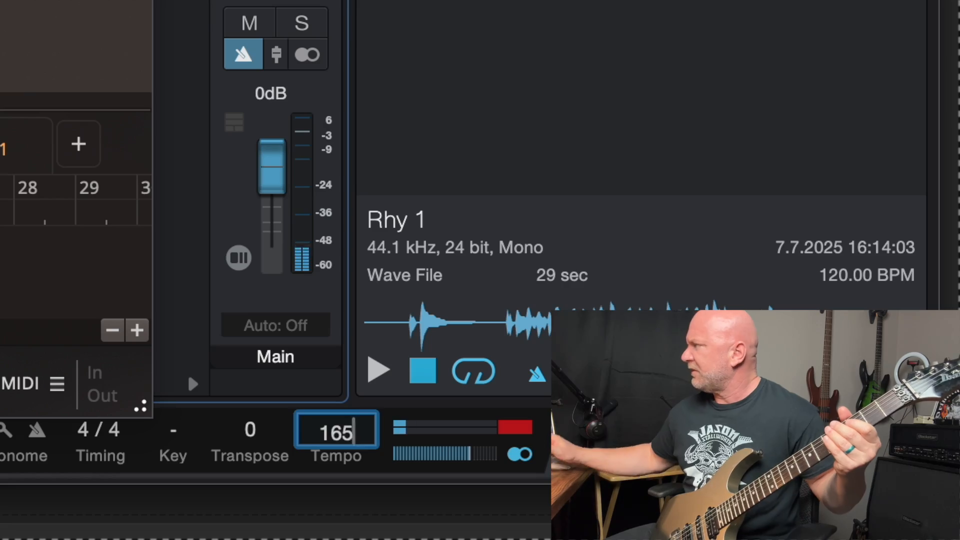
{"action": "key", "text": "Return"}
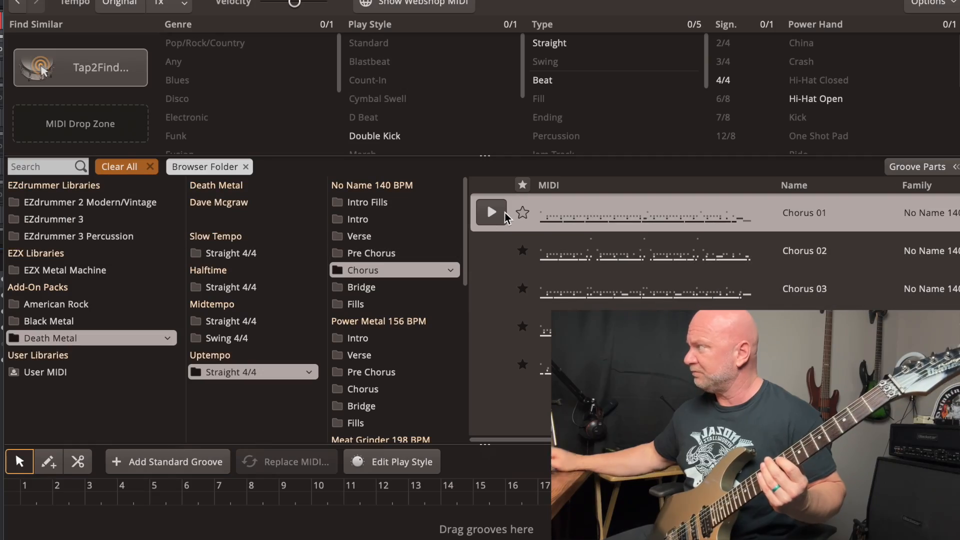
{"action": "left_click", "coordinate": [504, 216]}
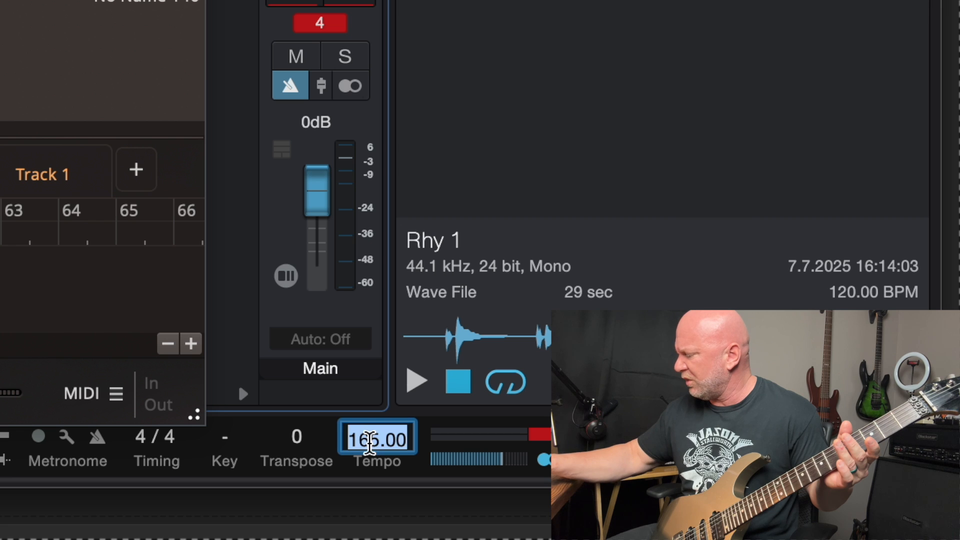
Step: Set the song tempo to 141 BPM and audition the Chorus 01 groove at that speed
{"action": "type", "text": "141"}
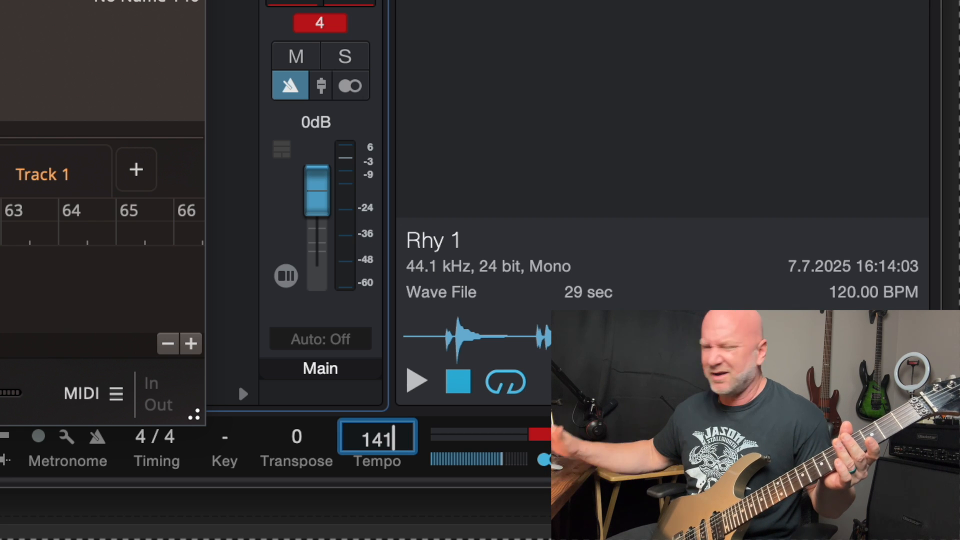
{"action": "key", "text": "Return"}
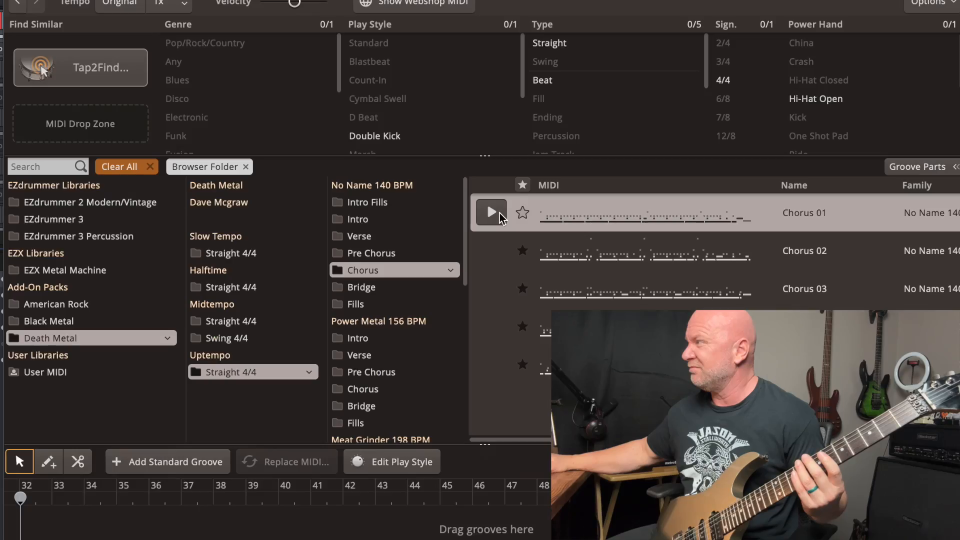
{"action": "left_click", "coordinate": [499, 214]}
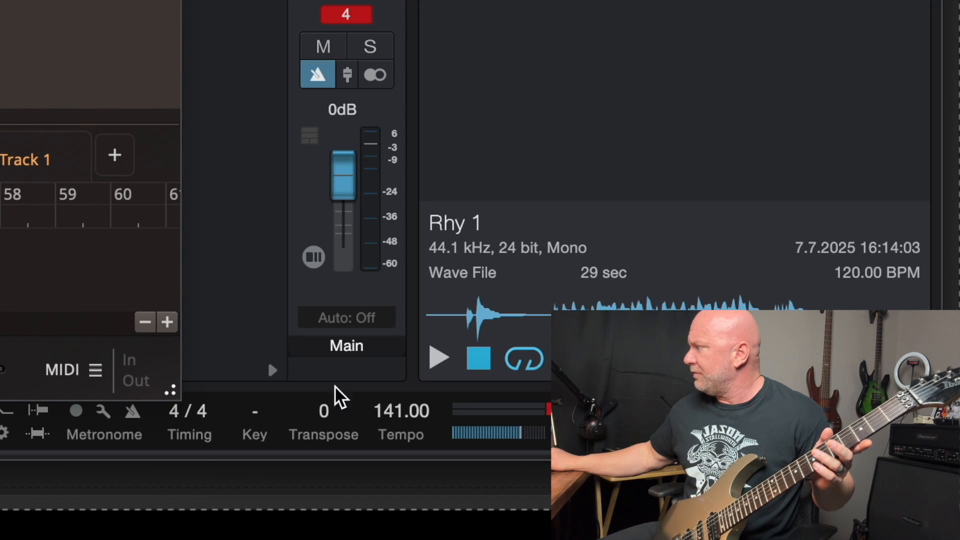
Step: Set the song tempo back to 165 BPM
{"action": "double_click", "coordinate": [406, 415]}
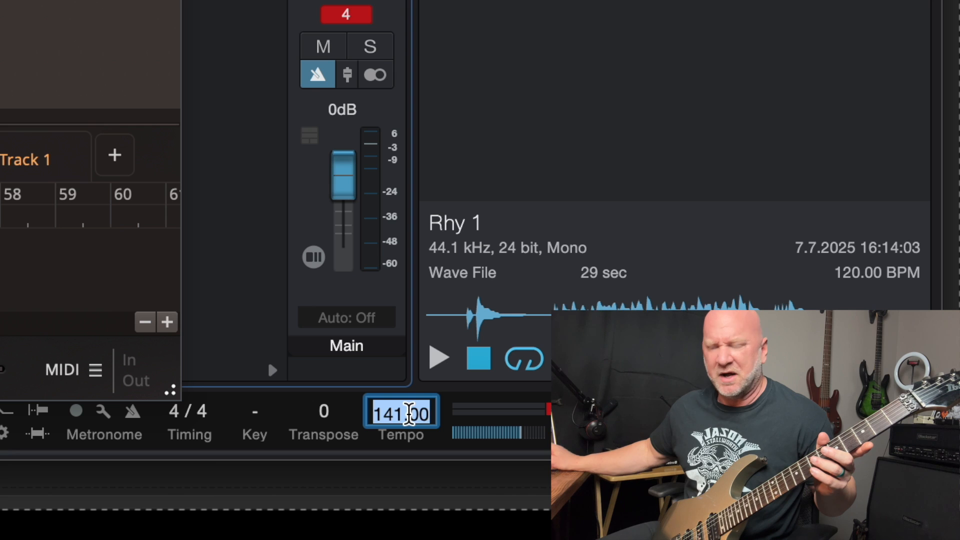
{"action": "type", "text": "165"}
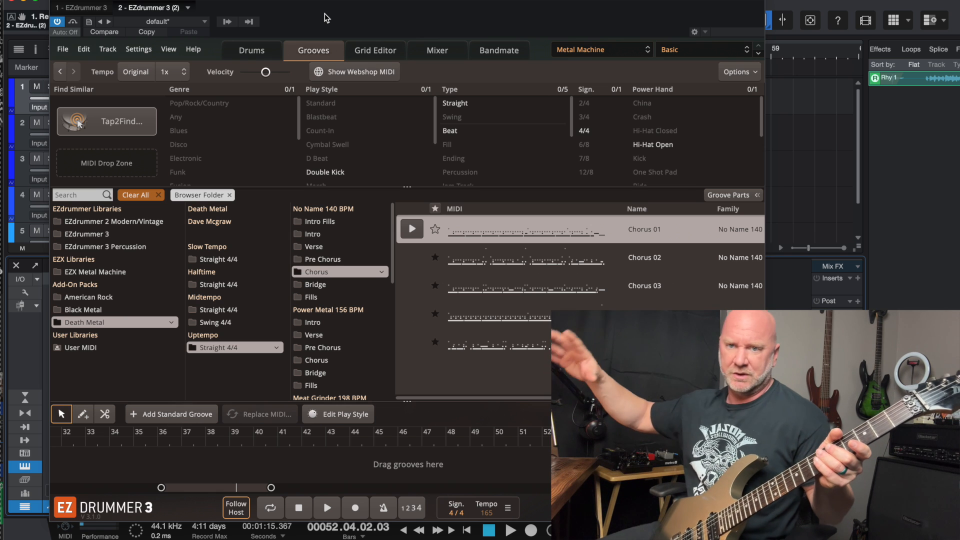
Step: Move the EZdrummer window clear of the track list, and toggle the Marker track off and back on
{"action": "left_click_drag", "start_coordinate": [325, 13], "coordinate": [634, 235]}
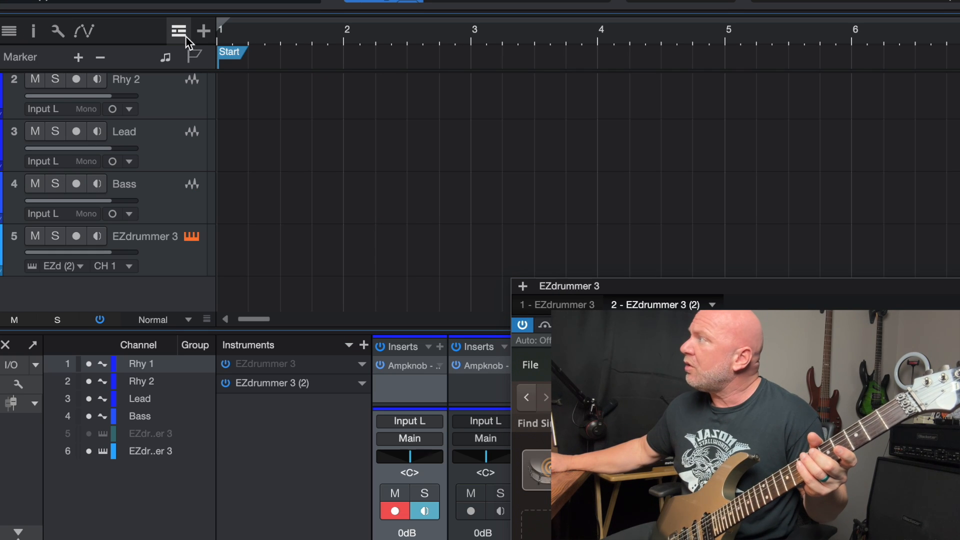
{"action": "left_click", "coordinate": [185, 35]}
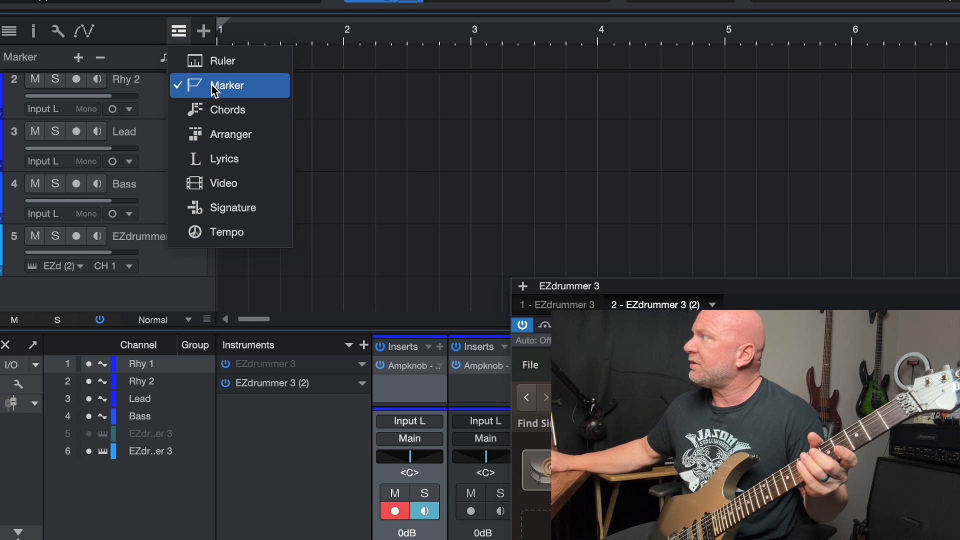
{"action": "left_click", "coordinate": [214, 90]}
{"action": "left_click", "coordinate": [178, 31]}
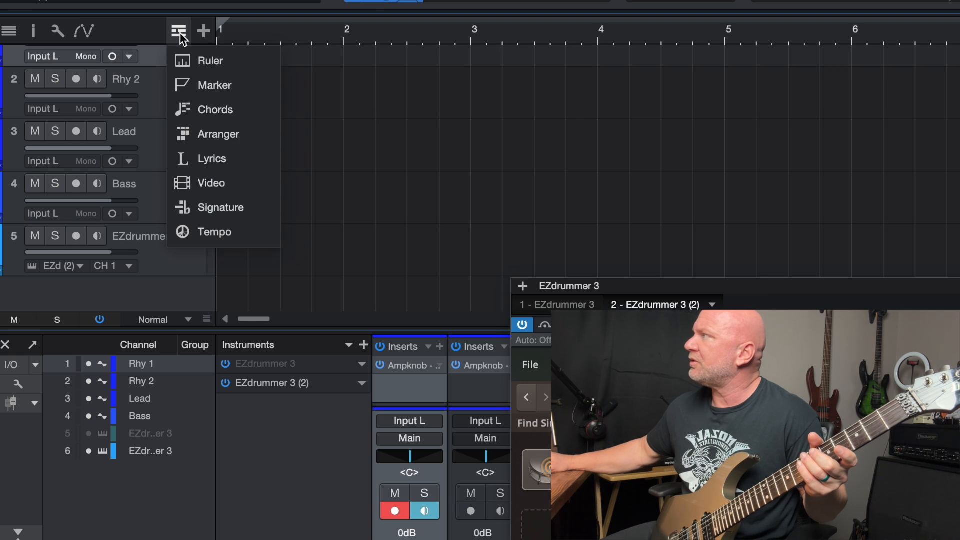
{"action": "left_click", "coordinate": [208, 85]}
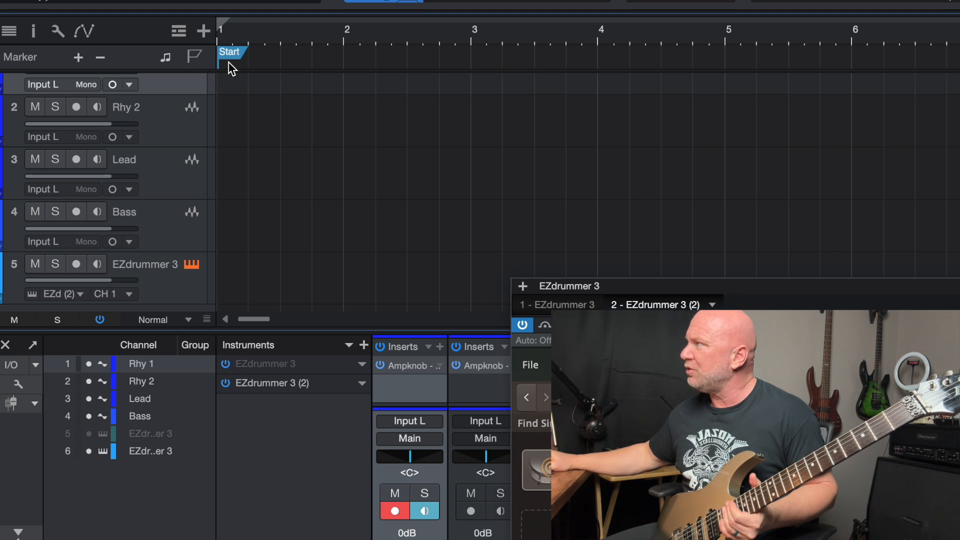
Step: Move the Start marker from bar 1 to just before bar 4, and place the playhead at bar 4 and near bar 8
{"action": "mouse_move", "coordinate": [233, 59]}
{"action": "left_mouse_down"}
{"action": "mouse_move", "coordinate": [615, 54]}
{"action": "mouse_move", "coordinate": [596, 54]}
{"action": "left_mouse_up"}
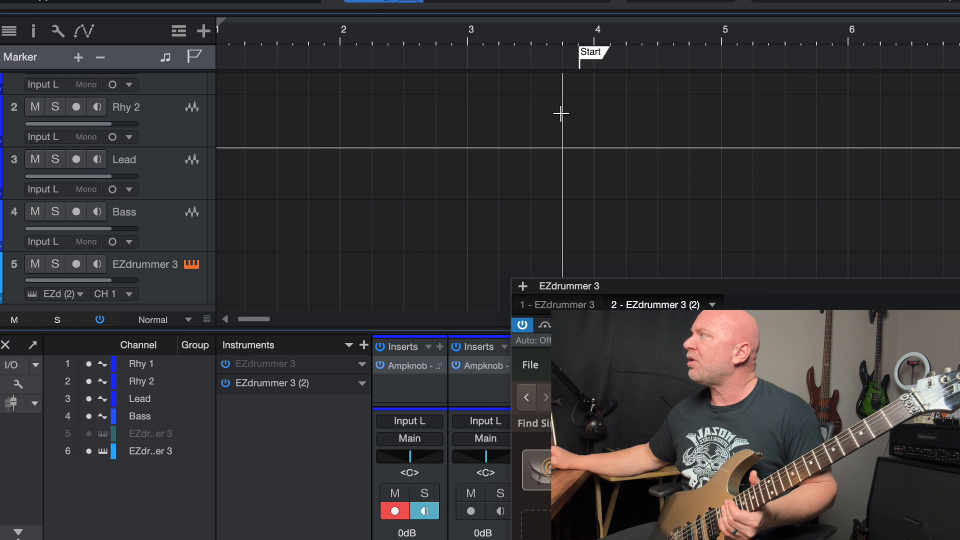
{"action": "scroll", "coordinate": [561, 114], "scroll_direction": "right", "scroll_amount": 10}
{"action": "scroll", "coordinate": [561, 114], "scroll_direction": "left", "scroll_amount": 7}
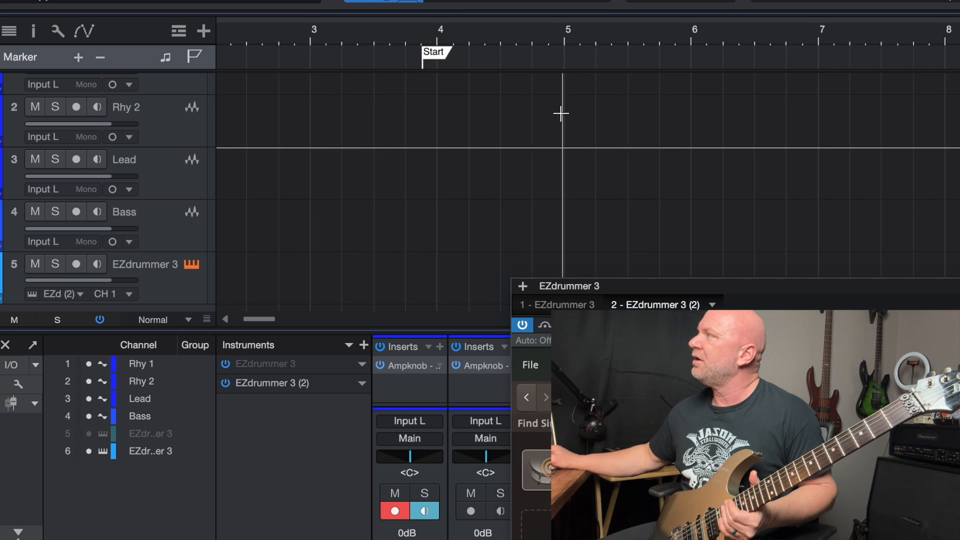
{"action": "scroll", "coordinate": [561, 114], "scroll_direction": "right", "scroll_amount": 2}
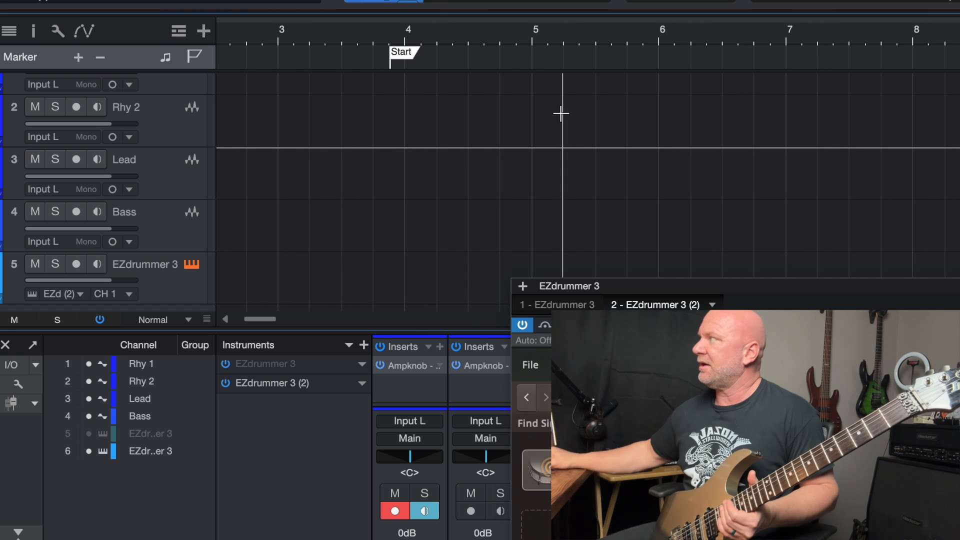
{"action": "scroll", "coordinate": [562, 113], "scroll_direction": "right", "scroll_amount": 2}
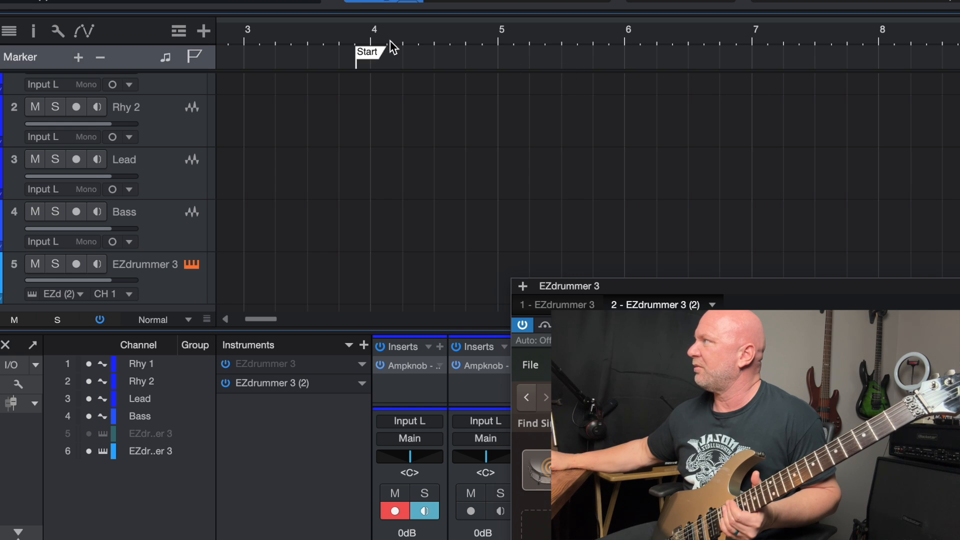
{"action": "left_click", "coordinate": [371, 39]}
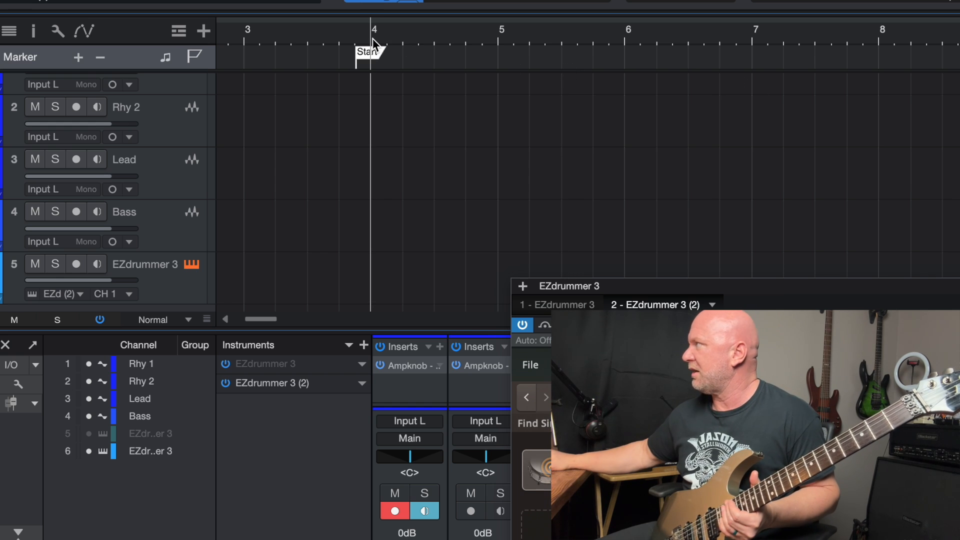
{"action": "left_click", "coordinate": [882, 40]}
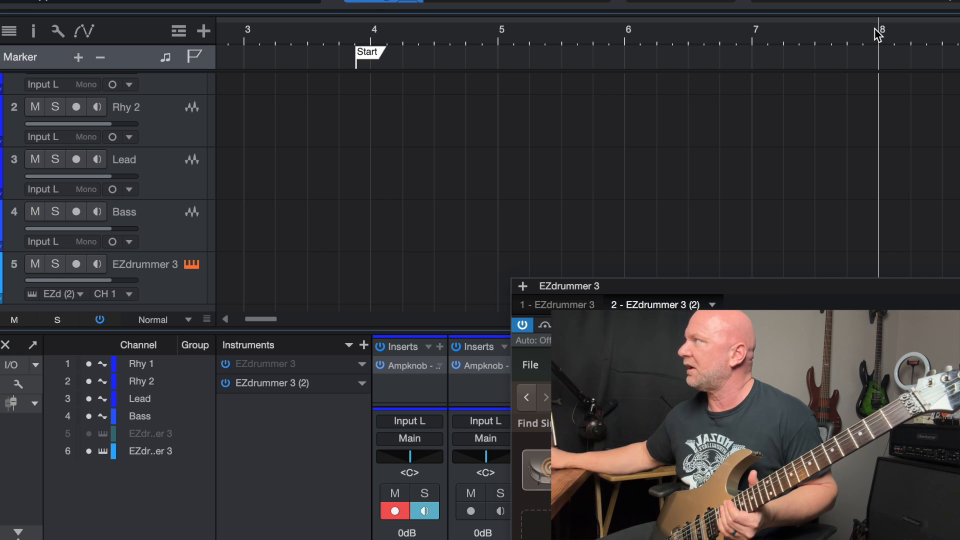
Step: Place the Chorus 01 groove on the EZdrummer 3 track starting at bar 5 and put the EZdrummer window away
{"action": "scroll", "coordinate": [714, 70], "scroll_direction": "right", "scroll_amount": 1}
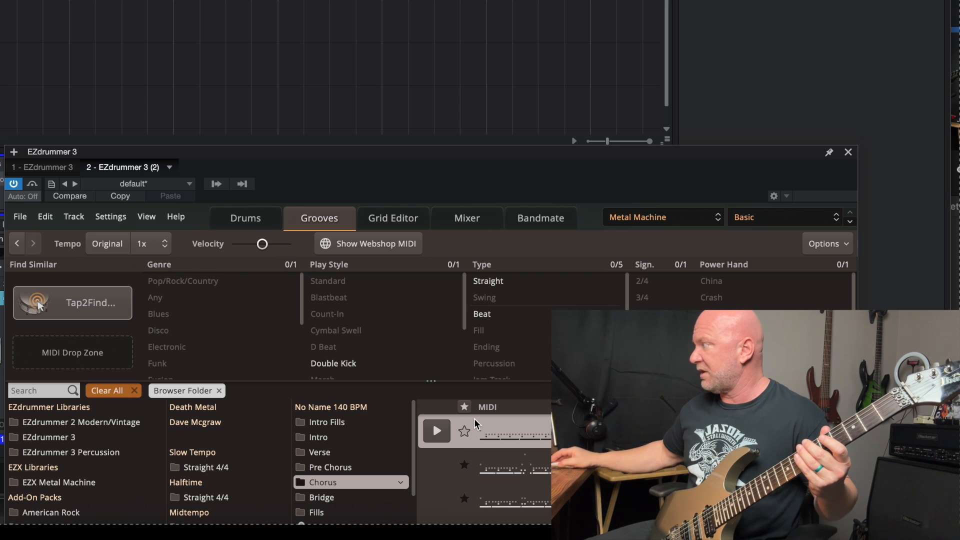
{"action": "left_click_drag", "start_coordinate": [484, 427], "coordinate": [120, 120]}
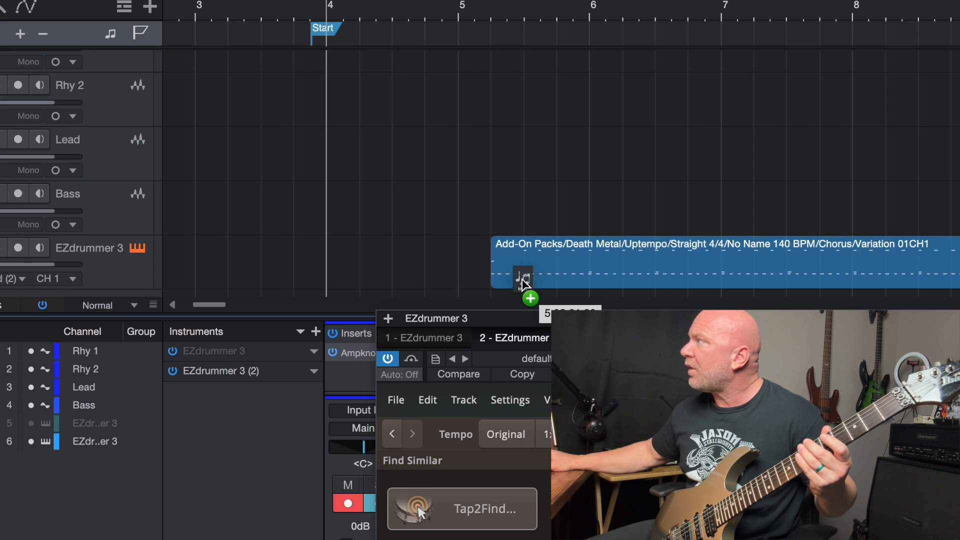
{"action": "left_click_drag", "start_coordinate": [522, 279], "coordinate": [493, 268]}
{"action": "left_click", "coordinate": [462, 13]}
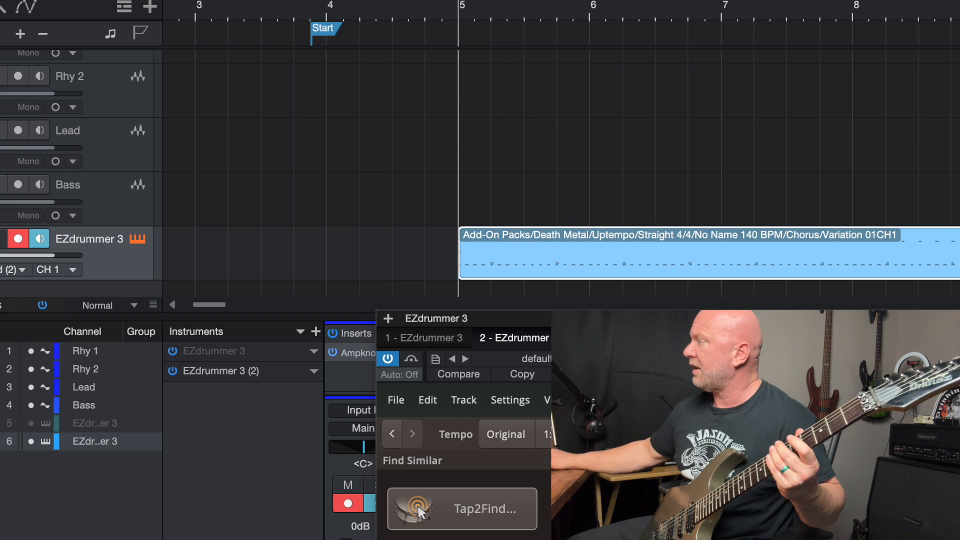
{"action": "left_click", "coordinate": [950, 319]}
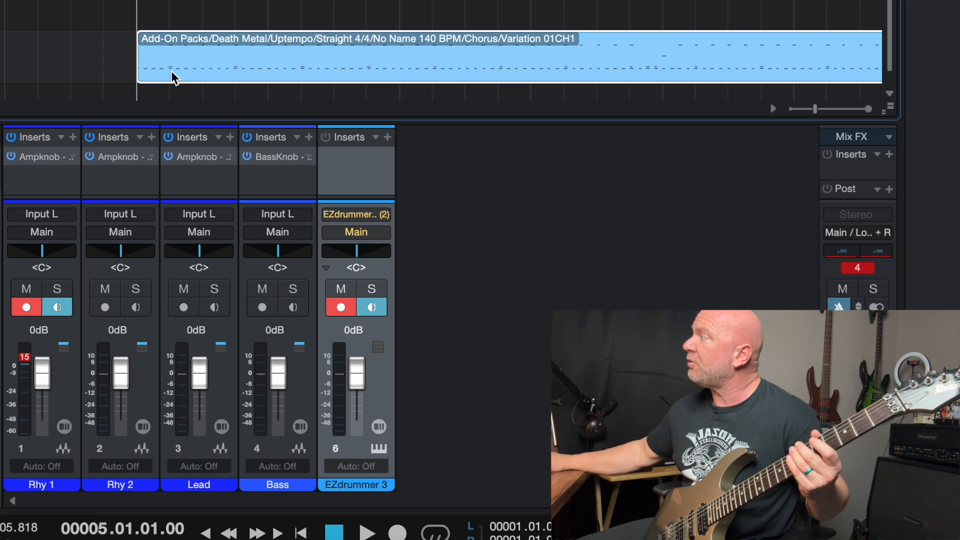
Step: Add C# 2 count-in hits on all four beats of bar 4 in the drum part and play them back
{"action": "double_click", "coordinate": [172, 75]}
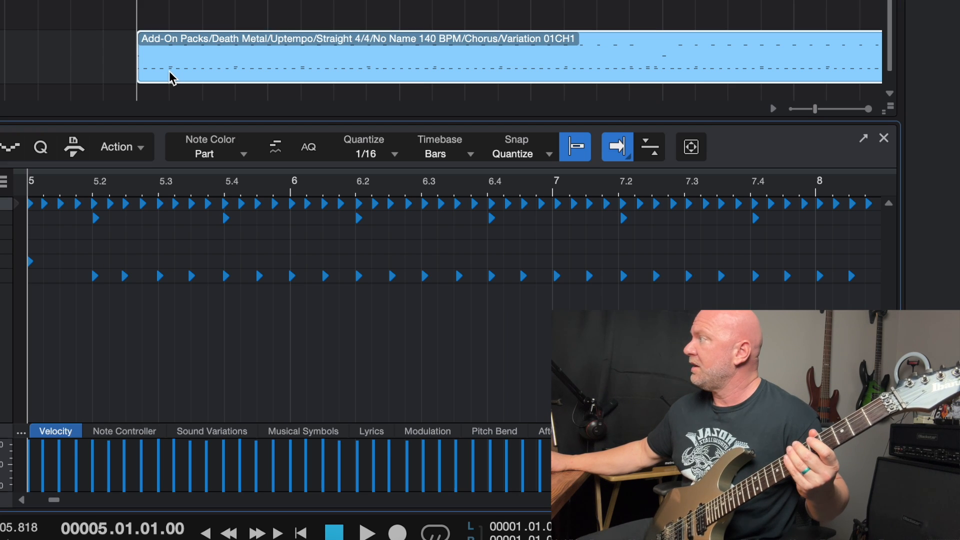
{"action": "scroll", "coordinate": [71, 292], "scroll_direction": "left", "scroll_amount": 3}
{"action": "scroll", "coordinate": [71, 293], "scroll_direction": "left", "scroll_amount": 5}
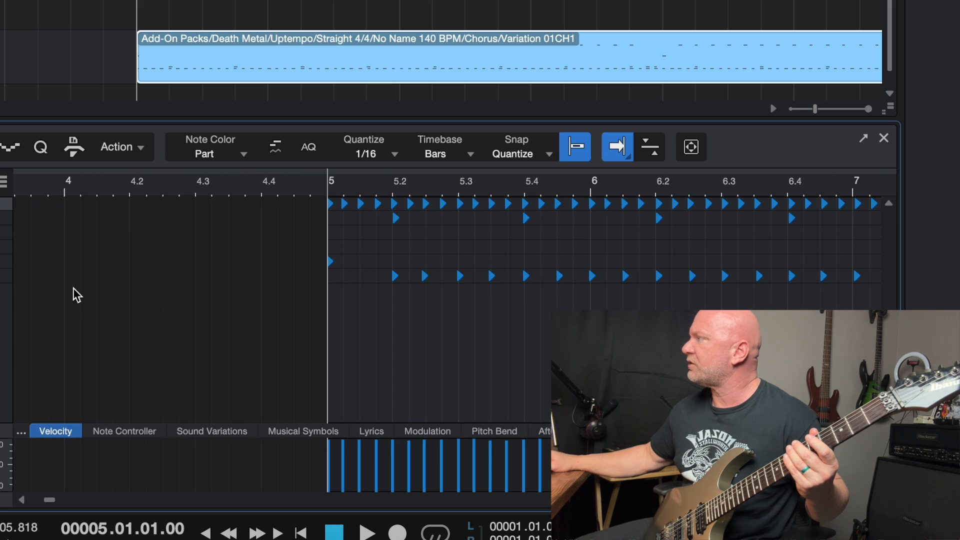
{"action": "left_click", "coordinate": [68, 191]}
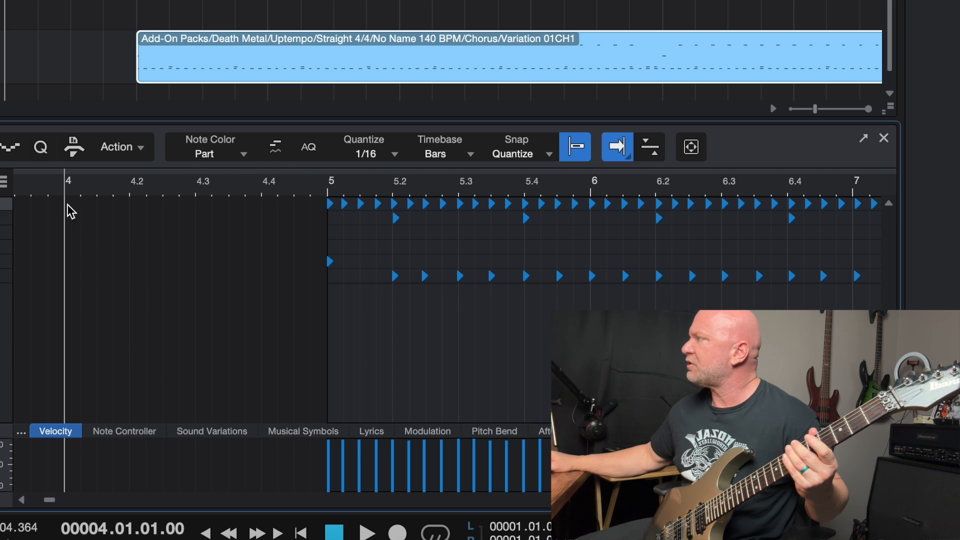
{"action": "left_click", "coordinate": [70, 261]}
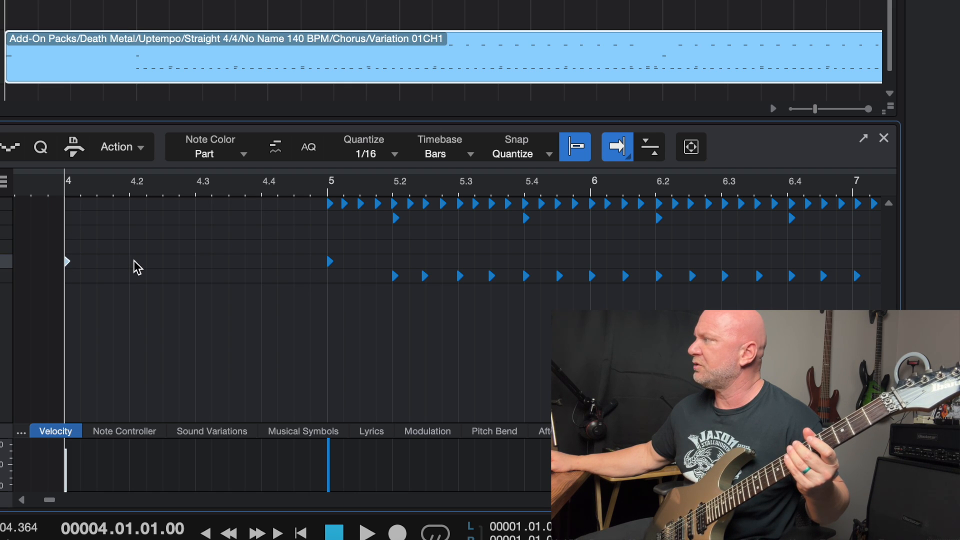
{"action": "left_click", "coordinate": [198, 261]}
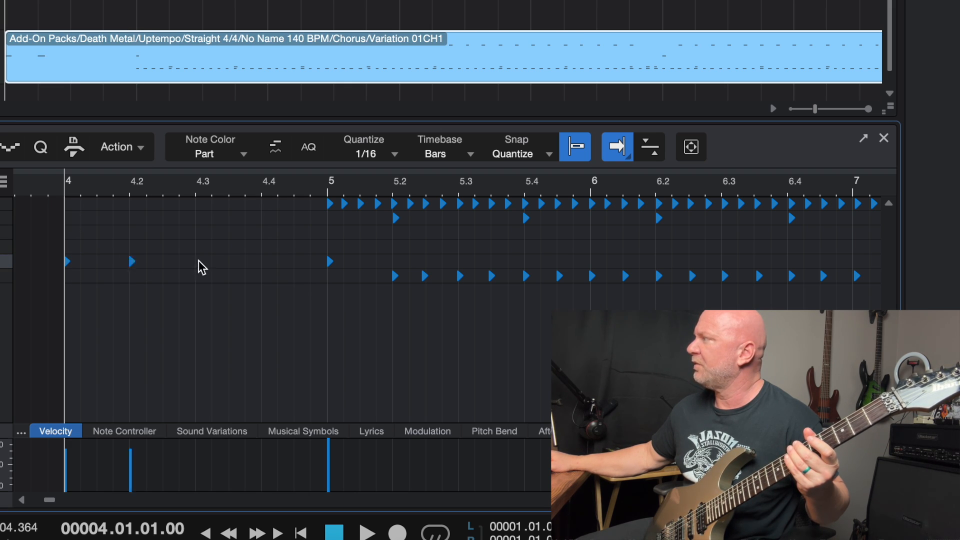
{"action": "left_click", "coordinate": [265, 261]}
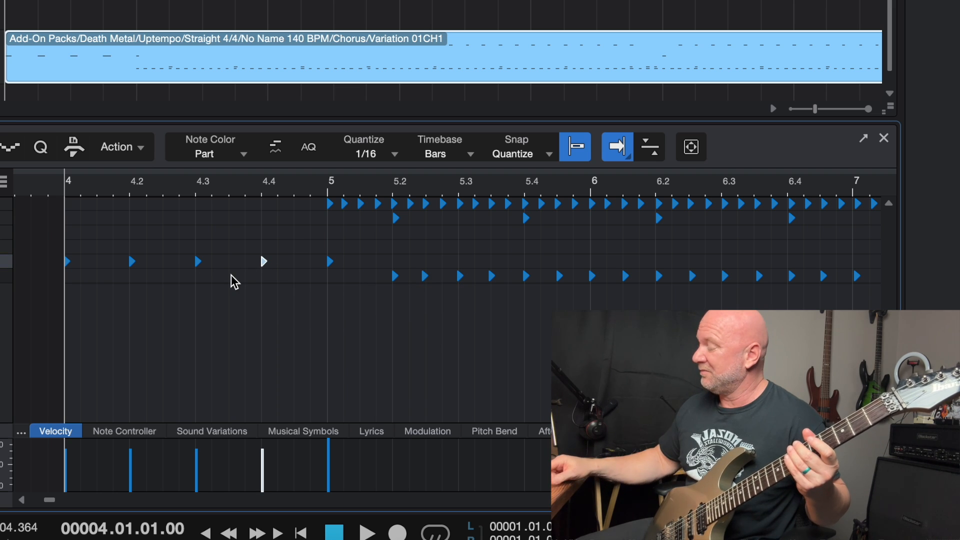
{"action": "key", "text": "space"}
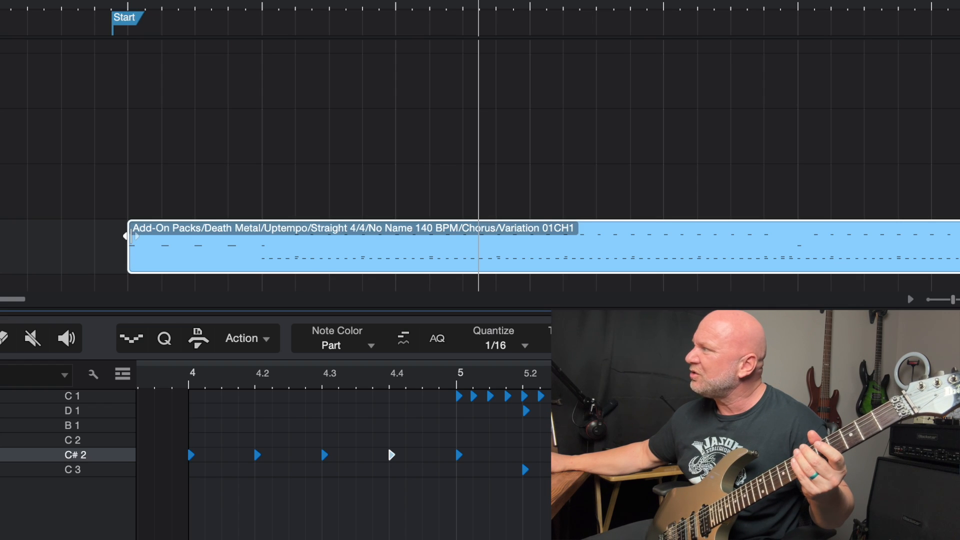
Step: Trim the drum part's start to bar 5 and play from bar 4 without the count-in hits
{"action": "left_click_drag", "start_coordinate": [131, 235], "coordinate": [259, 235]}
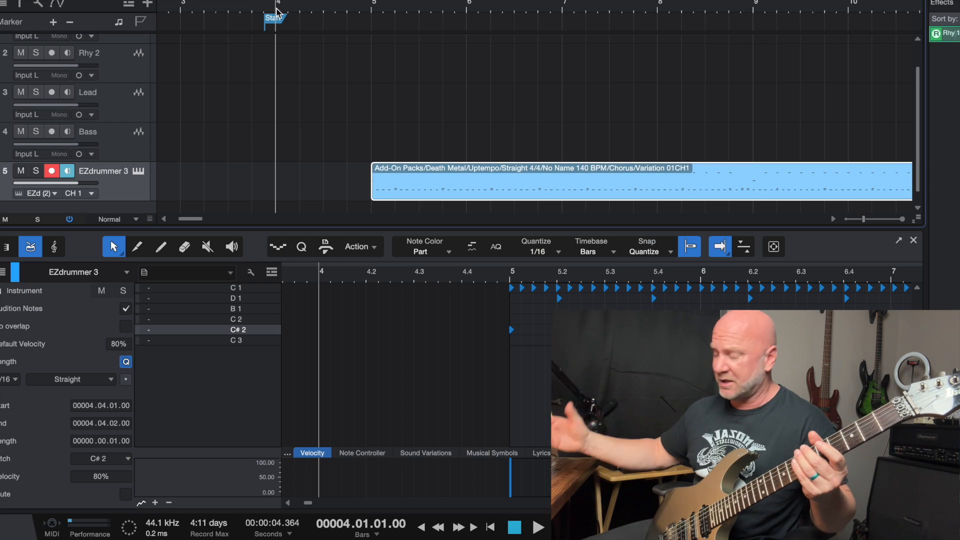
{"action": "key", "text": "space"}
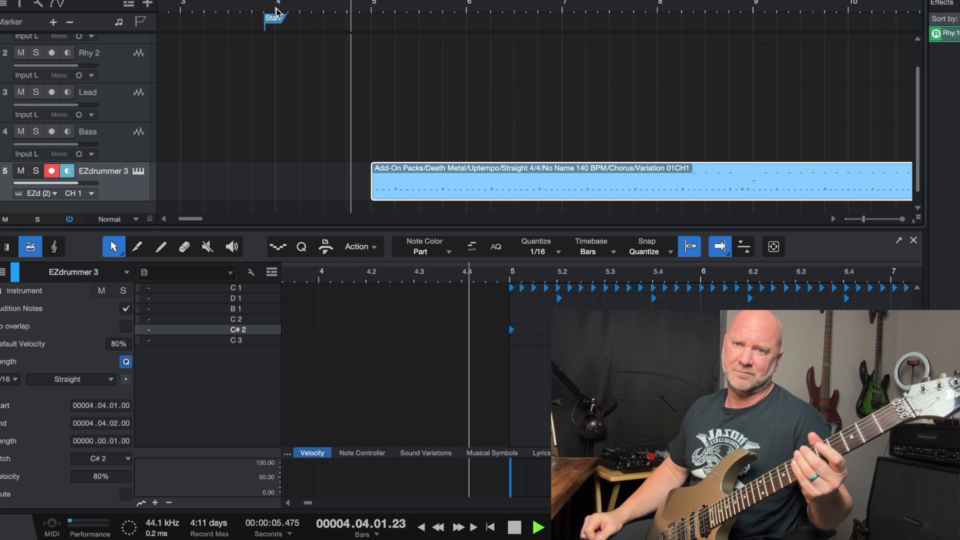
{"action": "key", "text": "space"}
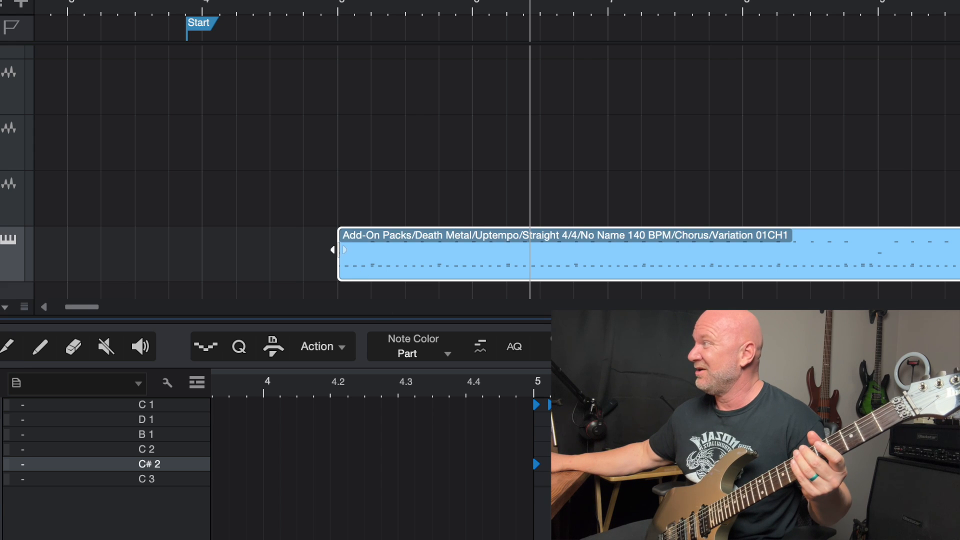
Step: Extend the drum part's start back to bar 4 and play it from there with the count-in
{"action": "left_click_drag", "start_coordinate": [334, 249], "coordinate": [204, 240]}
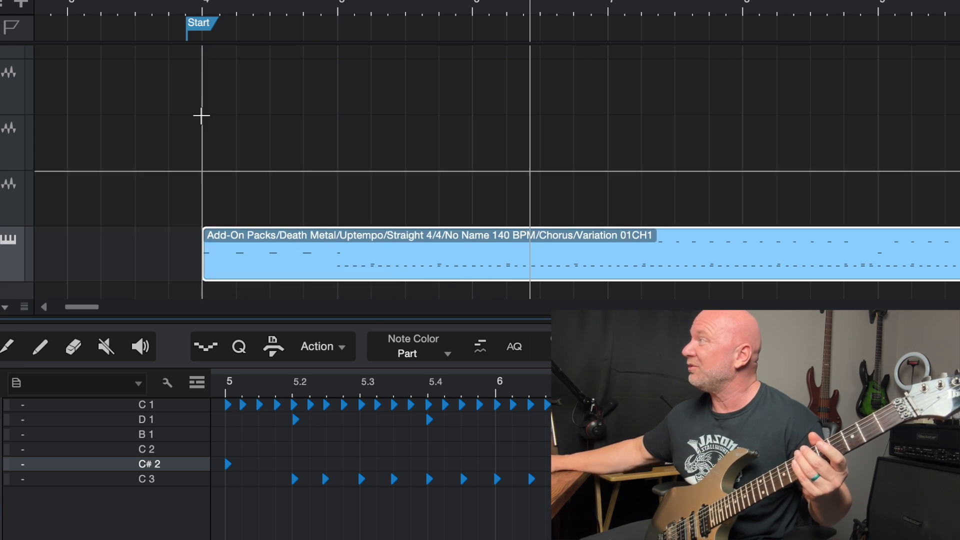
{"action": "left_click", "coordinate": [200, 6]}
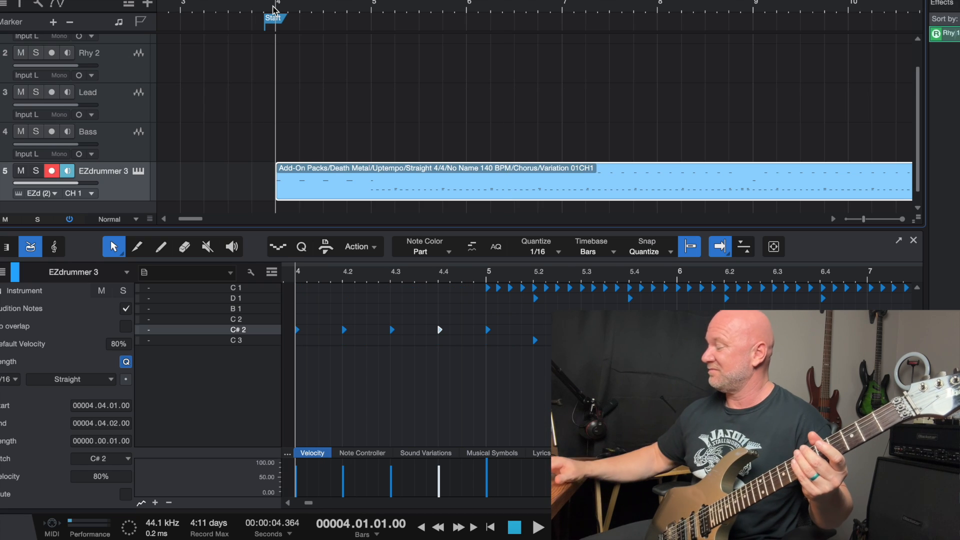
{"action": "key", "text": "space"}
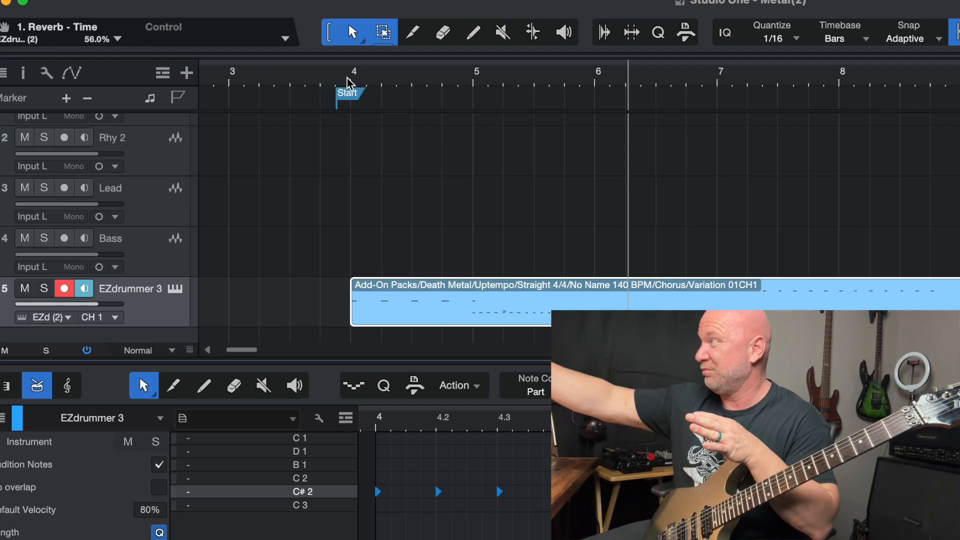
Step: Shift the Start marker past bar 4 on the timeline and return it to about the start of bar 4
{"action": "left_click_drag", "start_coordinate": [350, 93], "coordinate": [467, 90]}
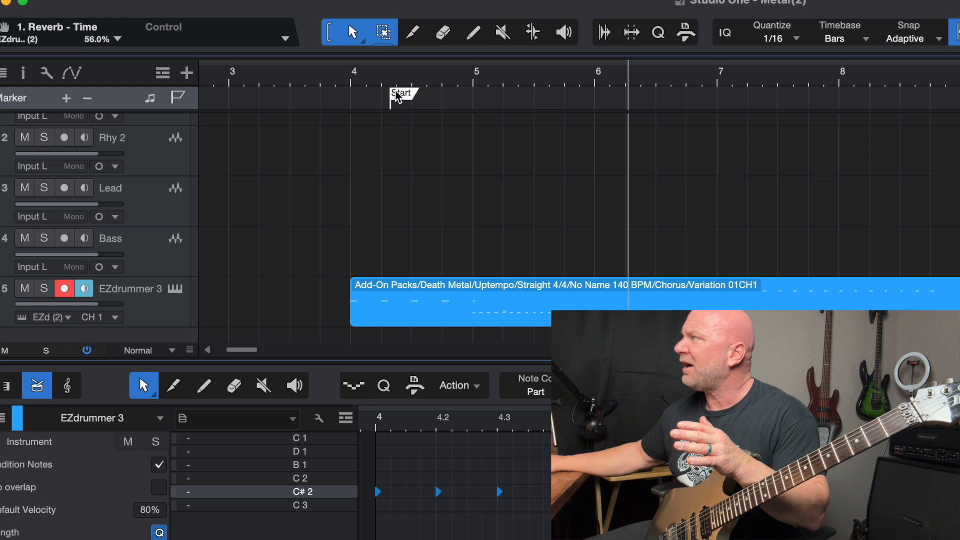
{"action": "left_click_drag", "start_coordinate": [397, 96], "coordinate": [349, 96]}
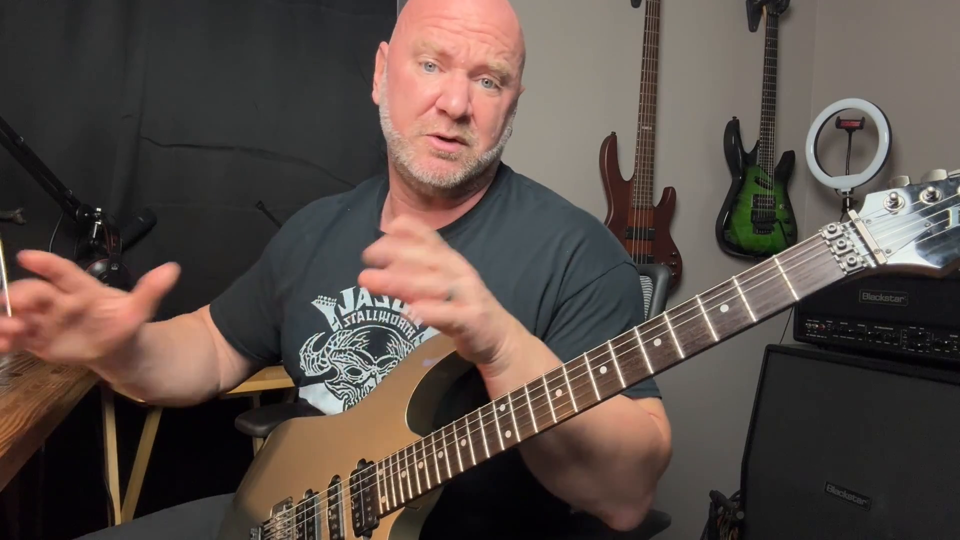
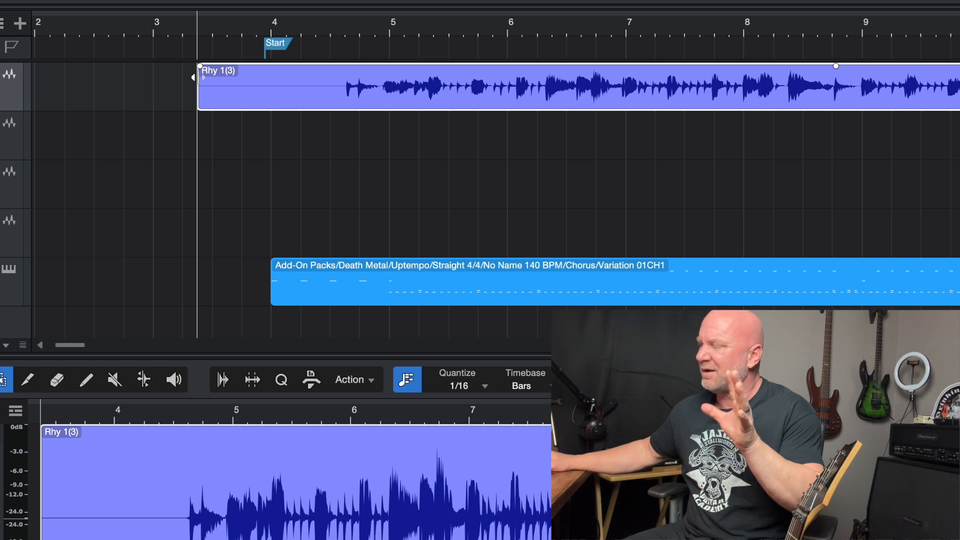
Step: Trim the Rhy 1(3) guitar recording to start at about the middle of bar 4 and end just past bar 13
{"action": "left_click_drag", "start_coordinate": [193, 78], "coordinate": [331, 76]}
{"action": "scroll", "coordinate": [394, 136], "scroll_direction": "right", "scroll_amount": 10}
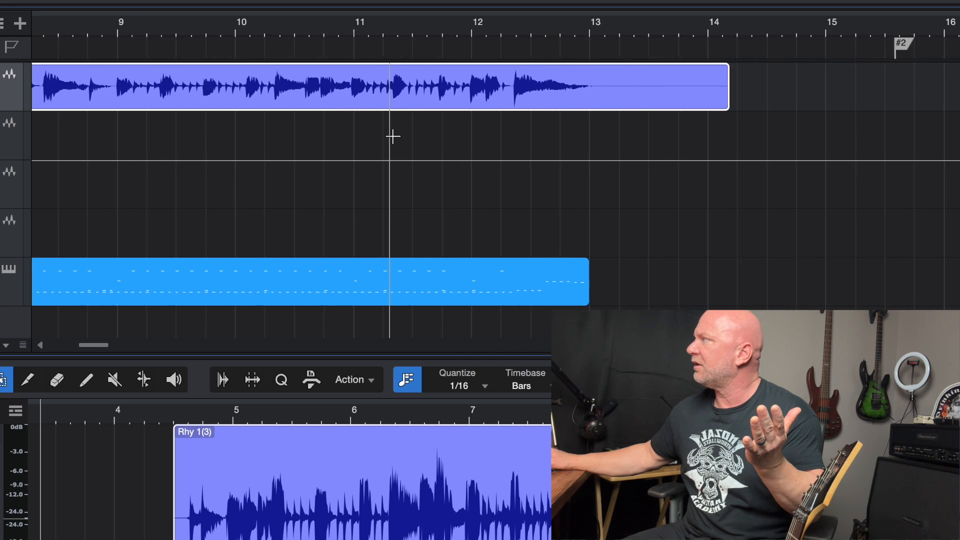
{"action": "scroll", "coordinate": [418, 123], "scroll_direction": "right", "scroll_amount": 1}
{"action": "left_click_drag", "start_coordinate": [613, 101], "coordinate": [488, 98]}
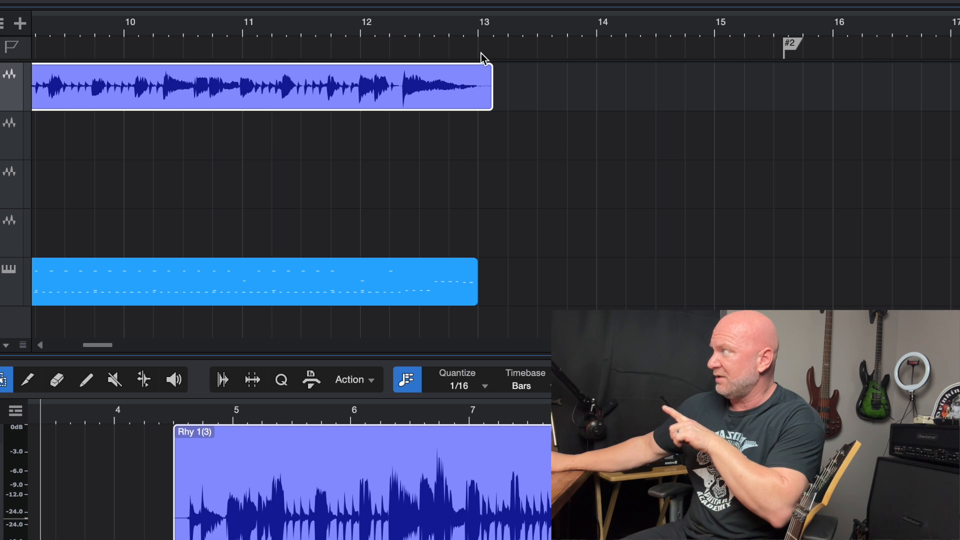
Step: Play the trimmed guitar riff's ending from bar 12 to about bar 15
{"action": "left_click", "coordinate": [494, 34]}
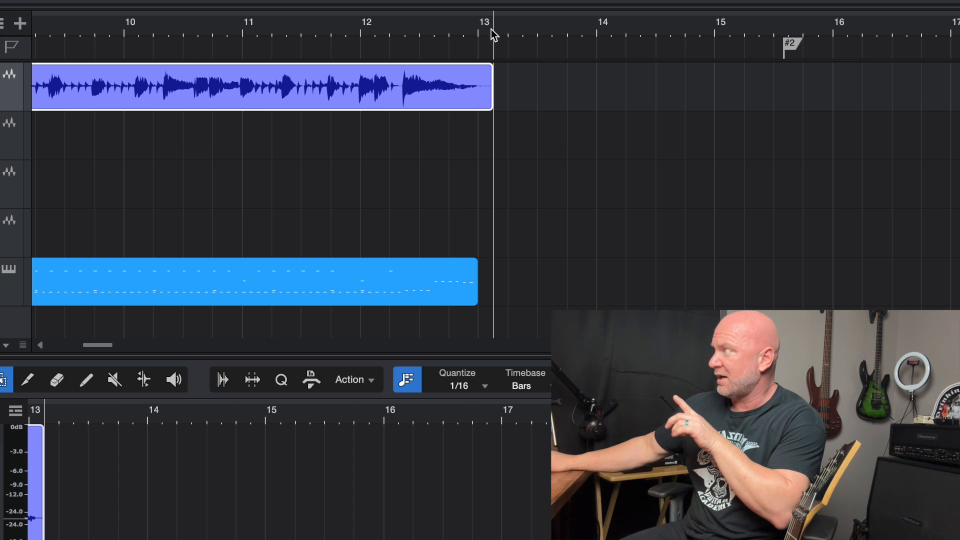
{"action": "left_click", "coordinate": [360, 30]}
{"action": "key", "text": "space"}
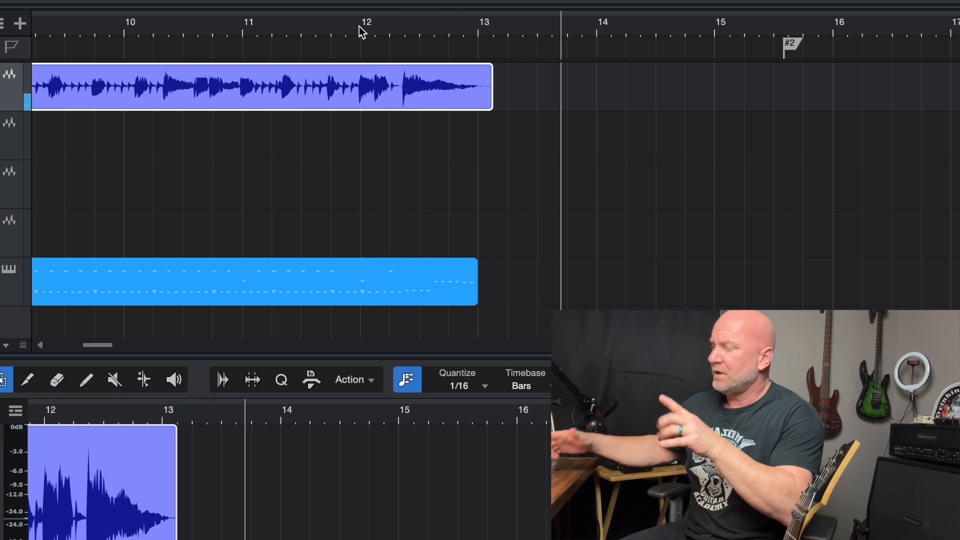
{"action": "key", "text": "space"}
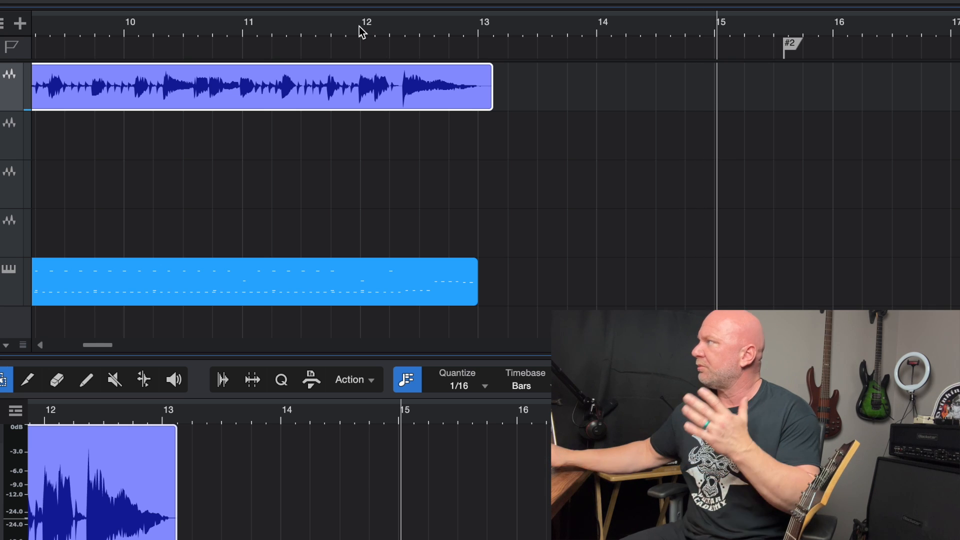
Step: Check the Start marker near bar 4, the End marker at about bar 151 and marker #2 along the timeline
{"action": "scroll", "coordinate": [298, 174], "scroll_direction": "left", "scroll_amount": 20}
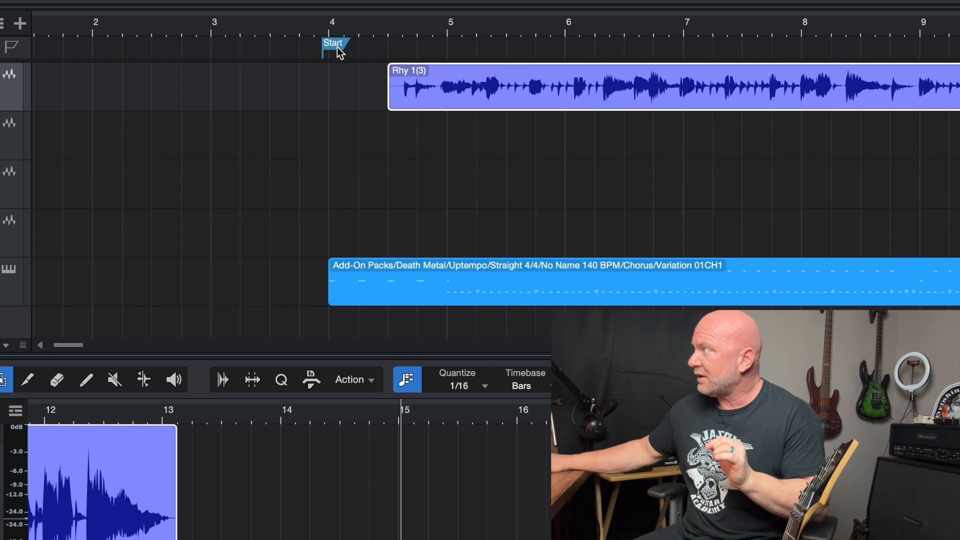
{"action": "left_click", "coordinate": [337, 47]}
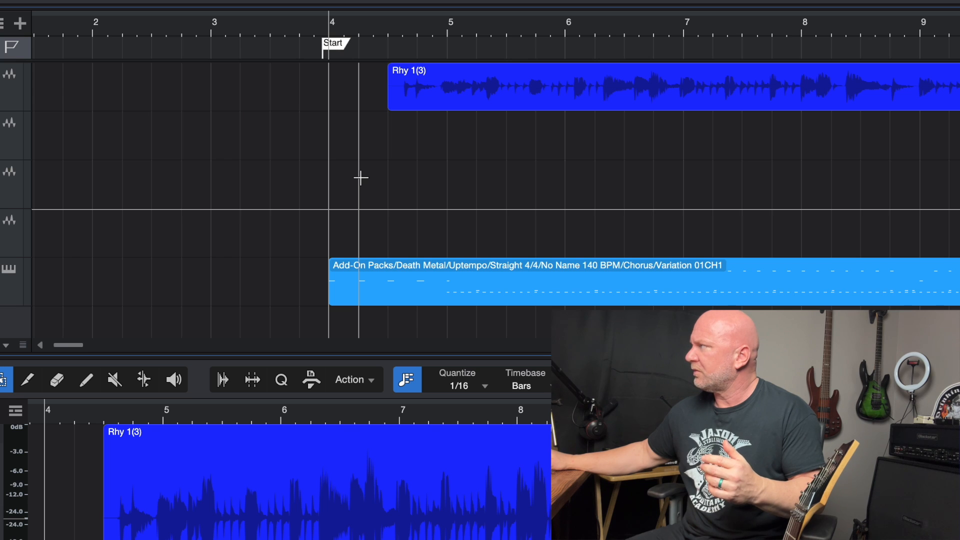
{"action": "scroll", "coordinate": [360, 177], "scroll_direction": "right", "scroll_amount": 20}
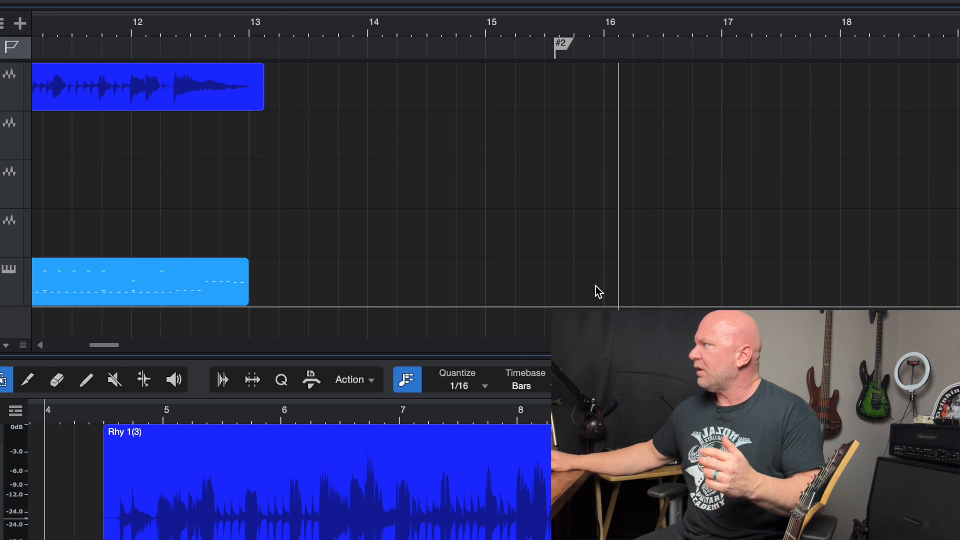
{"action": "left_click_drag", "start_coordinate": [113, 345], "coordinate": [623, 361]}
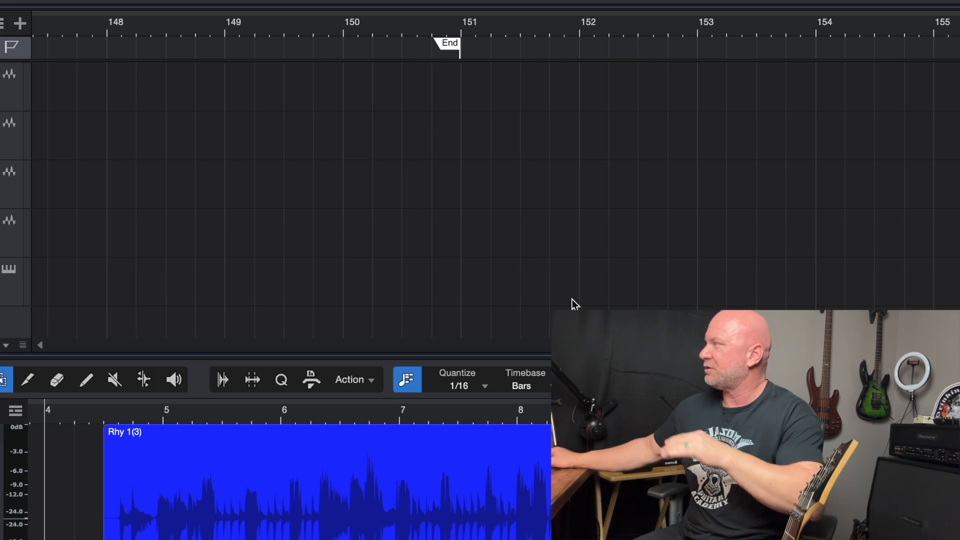
{"action": "mouse_move", "coordinate": [548, 345]}
{"action": "left_mouse_down"}
{"action": "mouse_move", "coordinate": [536, 358]}
{"action": "mouse_move", "coordinate": [100, 359]}
{"action": "left_mouse_up"}
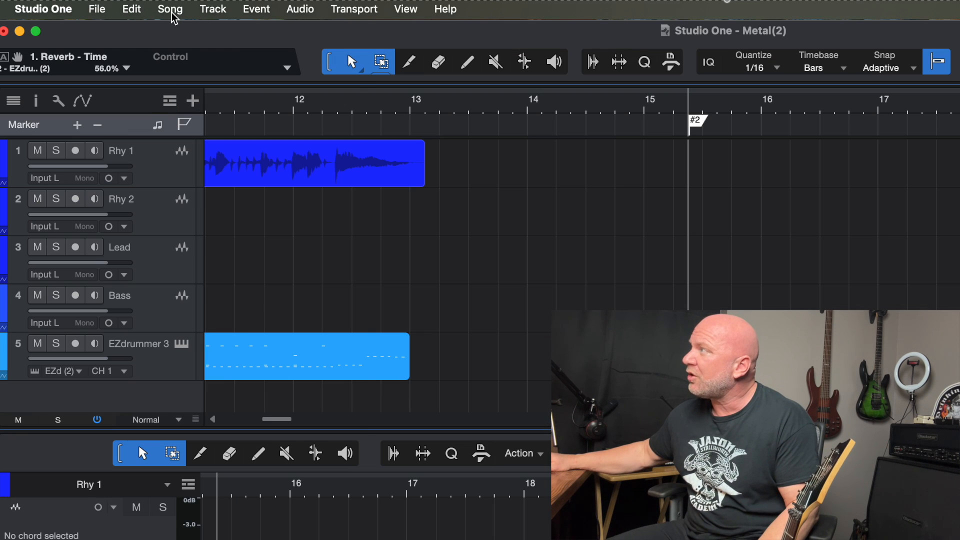
Step: Open the mixdown export settings and set the filename to Cool Metal Riffage
{"action": "left_click", "coordinate": [171, 12]}
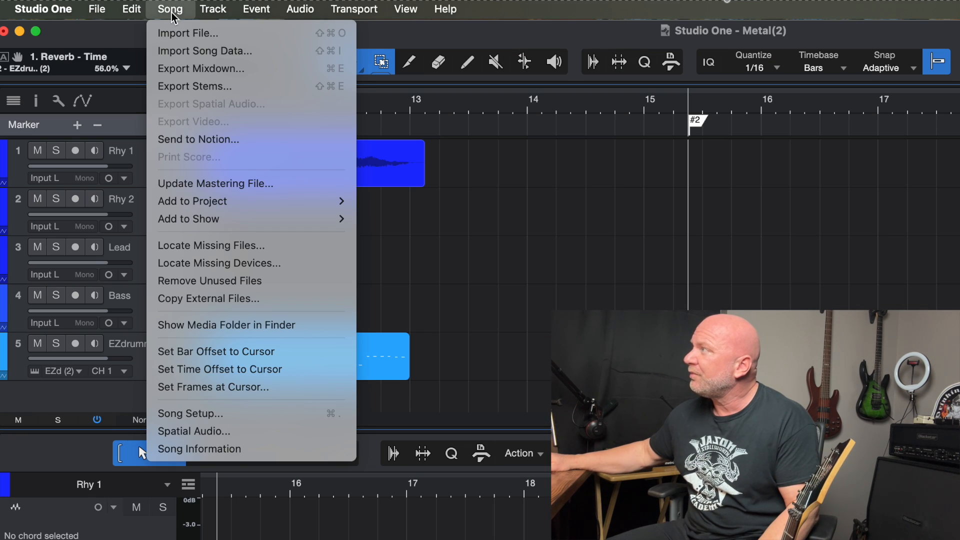
{"action": "left_click", "coordinate": [186, 68]}
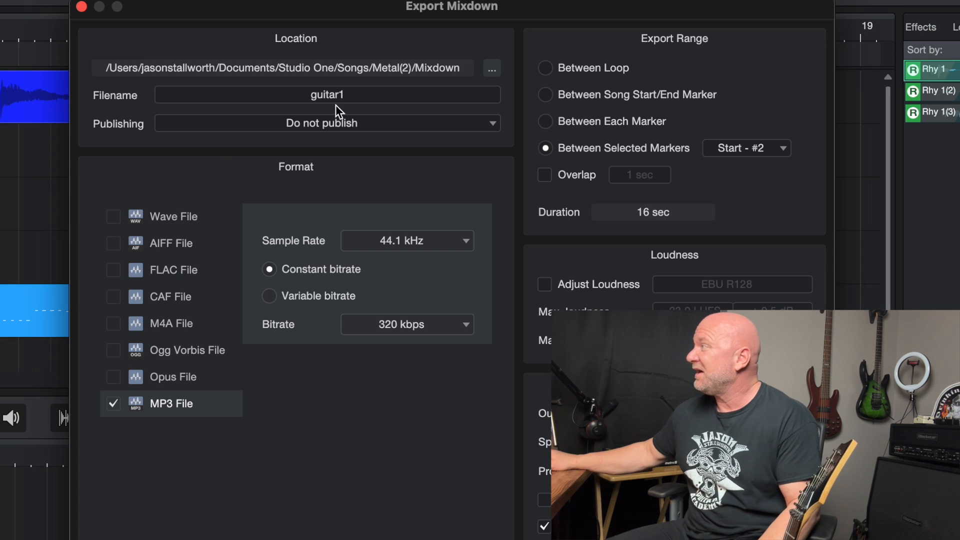
{"action": "double_click", "coordinate": [340, 97]}
{"action": "type", "text": "Cool Metal Riffa"}
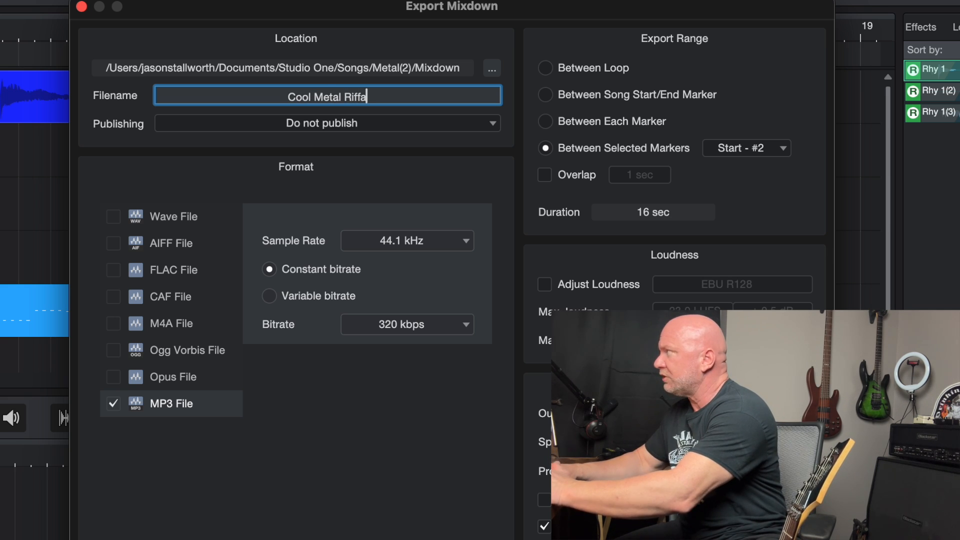
{"action": "type", "text": "ge"}
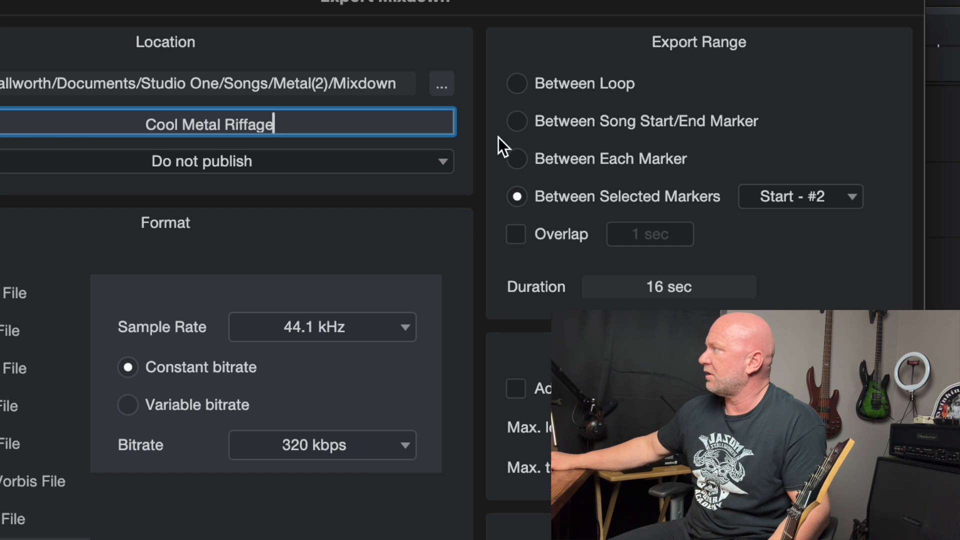
Step: Export the MP3 between the selected markers Start - #2, keep the exported file and play its preview
{"action": "left_click", "coordinate": [517, 125]}
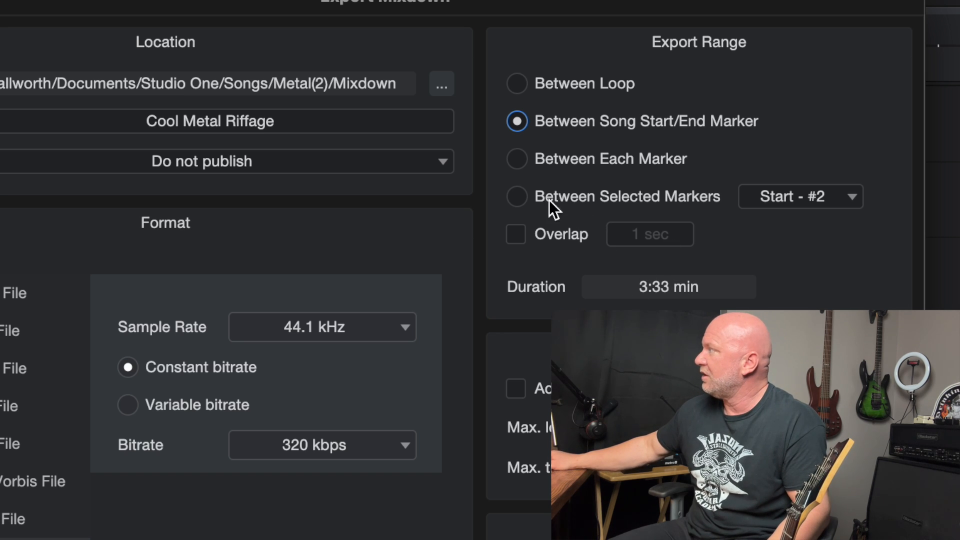
{"action": "left_click", "coordinate": [516, 197]}
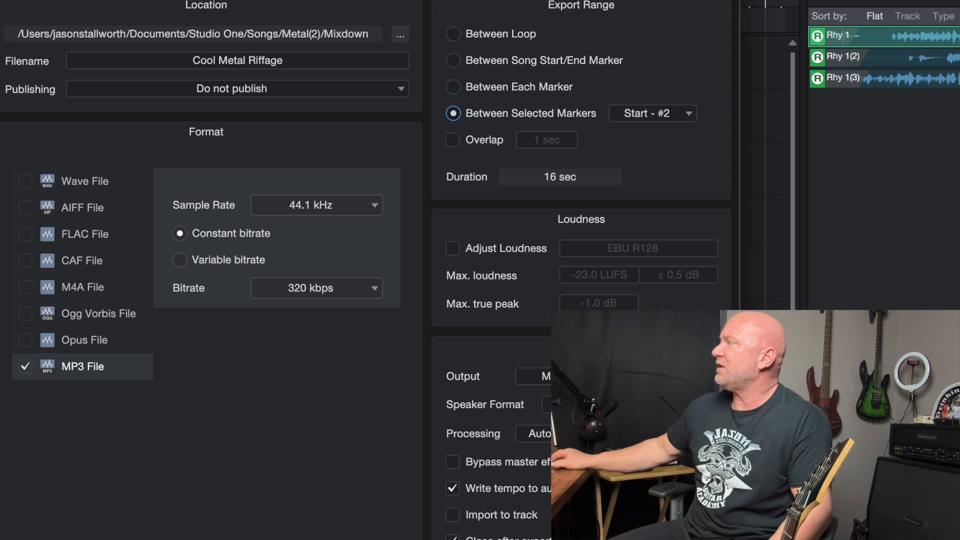
{"action": "key", "text": "Return"}
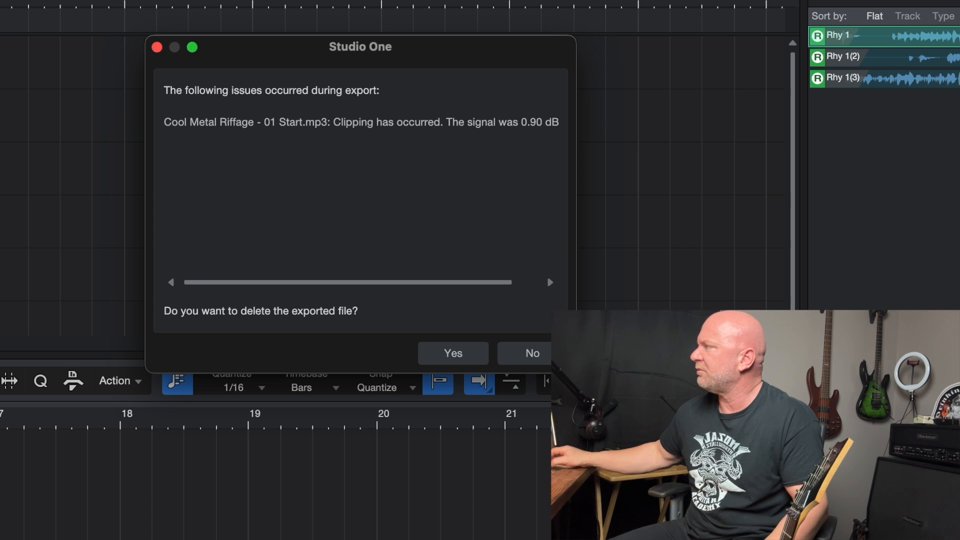
{"action": "left_click", "coordinate": [529, 358]}
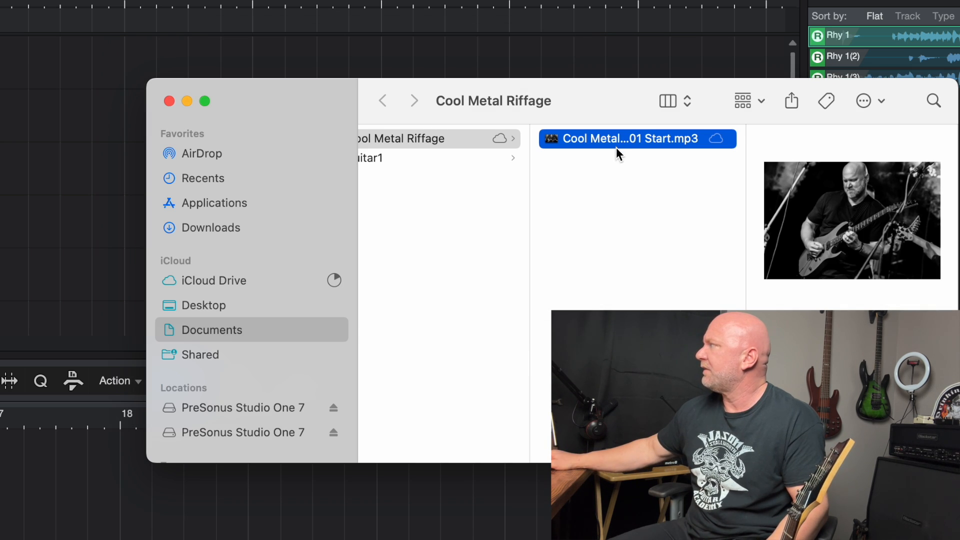
{"action": "left_click", "coordinate": [852, 221]}
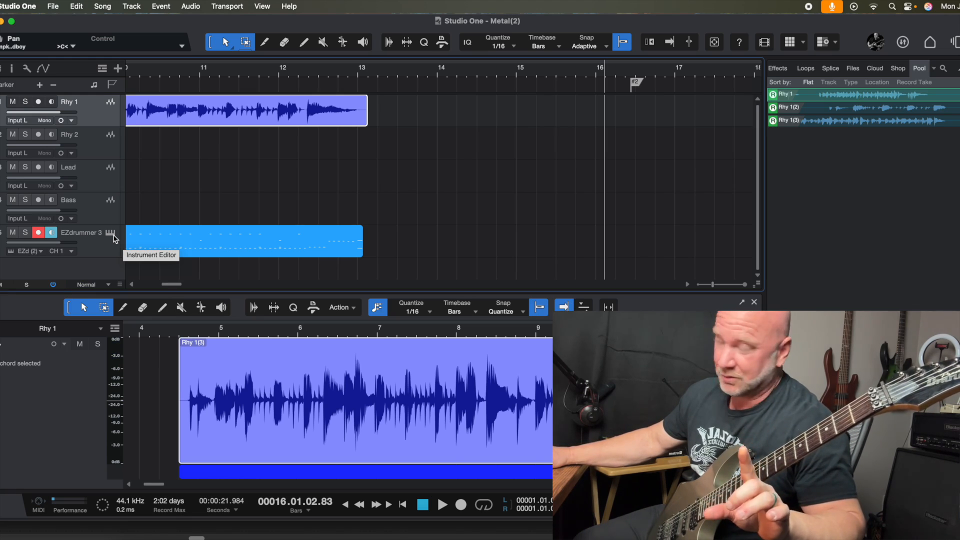
Step: Open EZdrummer 3 and audition the Verse 01 and Chorus 01 grooves of No Name 140 BPM
{"action": "left_click", "coordinate": [113, 235]}
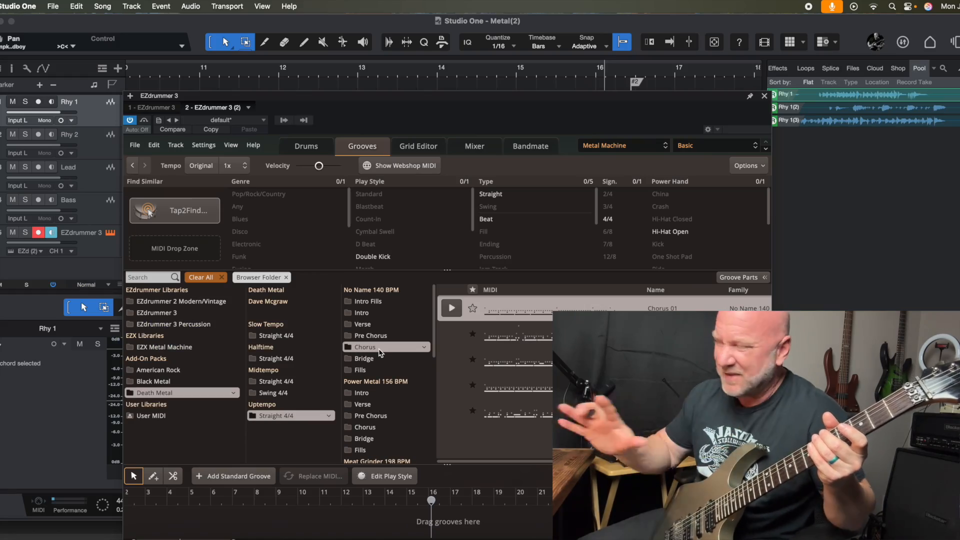
{"action": "left_click", "coordinate": [374, 326]}
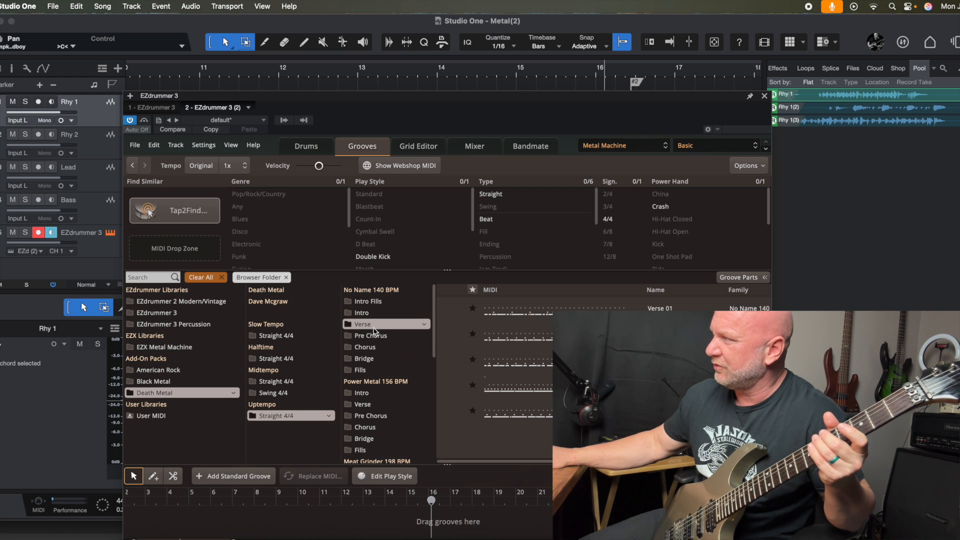
{"action": "left_click", "coordinate": [452, 308]}
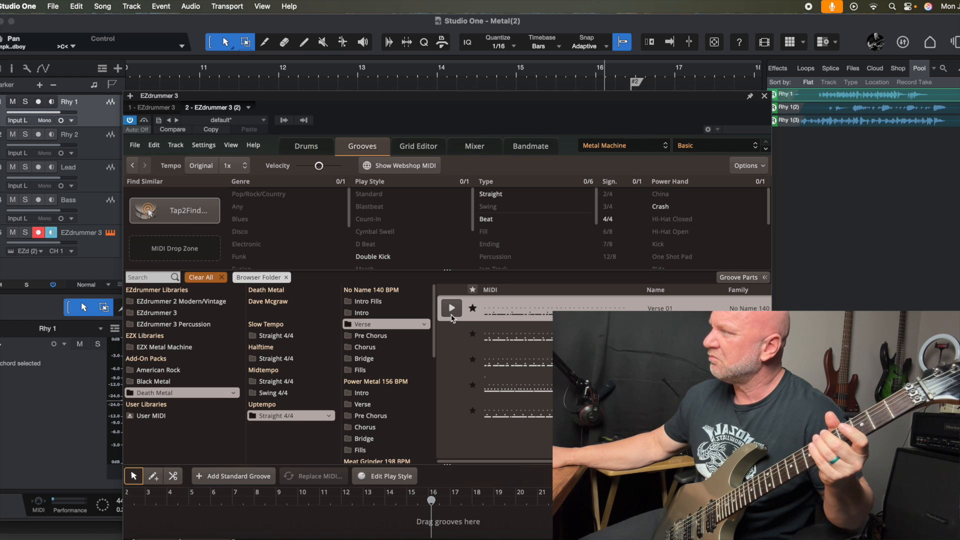
{"action": "left_click", "coordinate": [383, 347]}
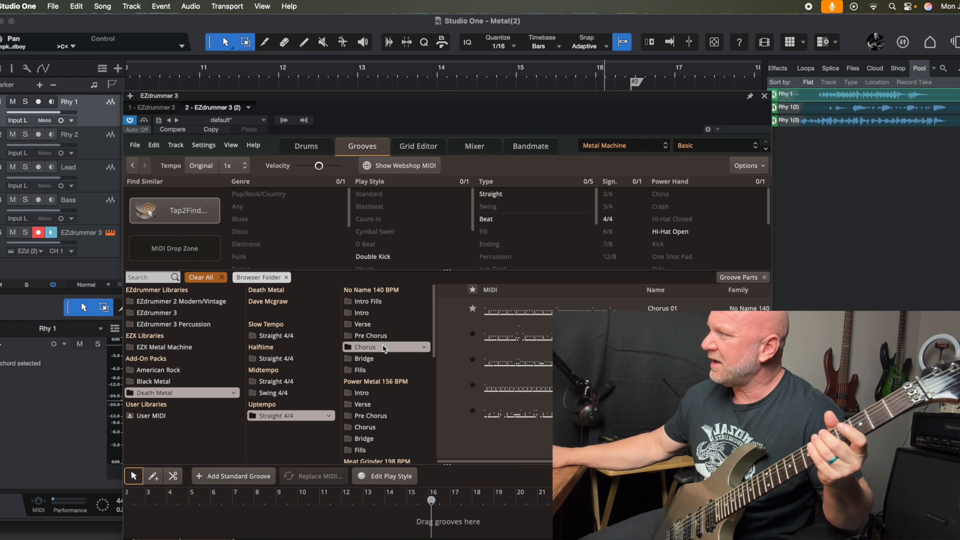
{"action": "left_click", "coordinate": [451, 308]}
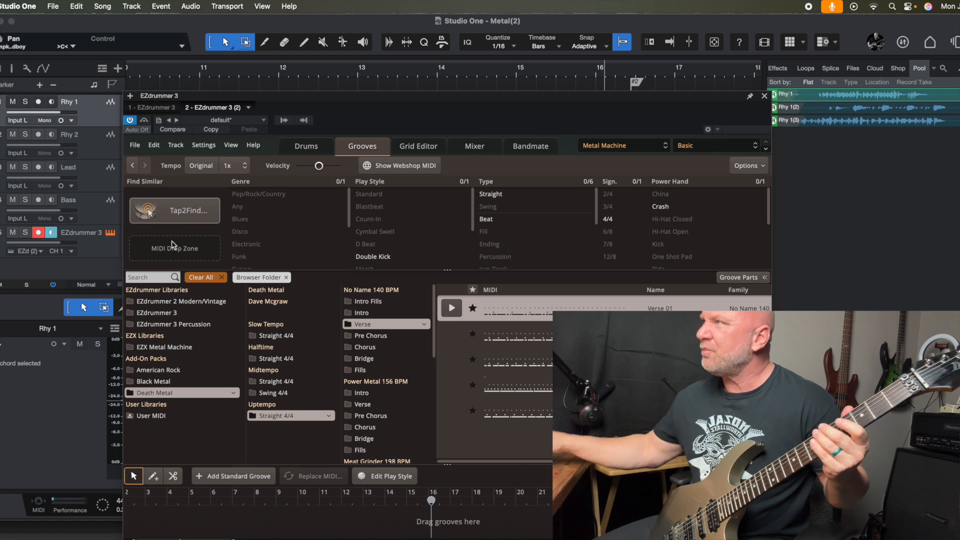
Step: Disarm the EZdrummer 3 track and arm the Rhy 1 track for recording
{"action": "left_click", "coordinate": [39, 233]}
{"action": "left_click", "coordinate": [39, 103]}
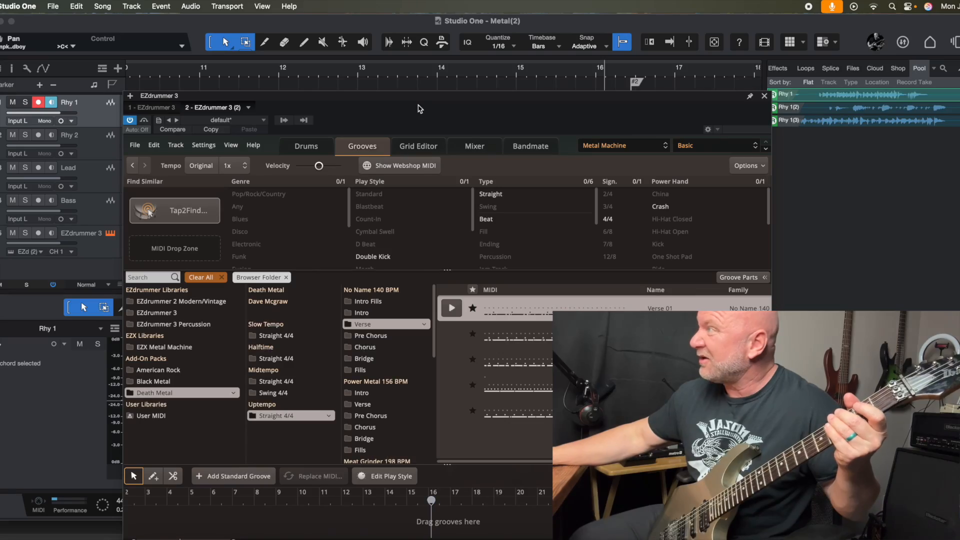
Step: Trim the Chorus drum part's end to bar 13 and add the No Name 140 BPM Verse Variation 01 groove directly after it
{"action": "left_click_drag", "start_coordinate": [399, 141], "coordinate": [375, 282]}
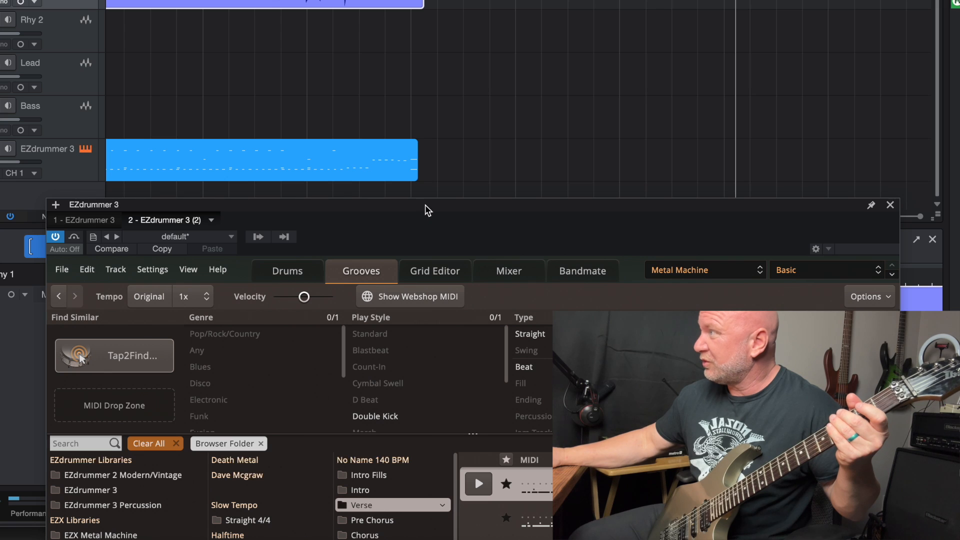
{"action": "left_click", "coordinate": [409, 167]}
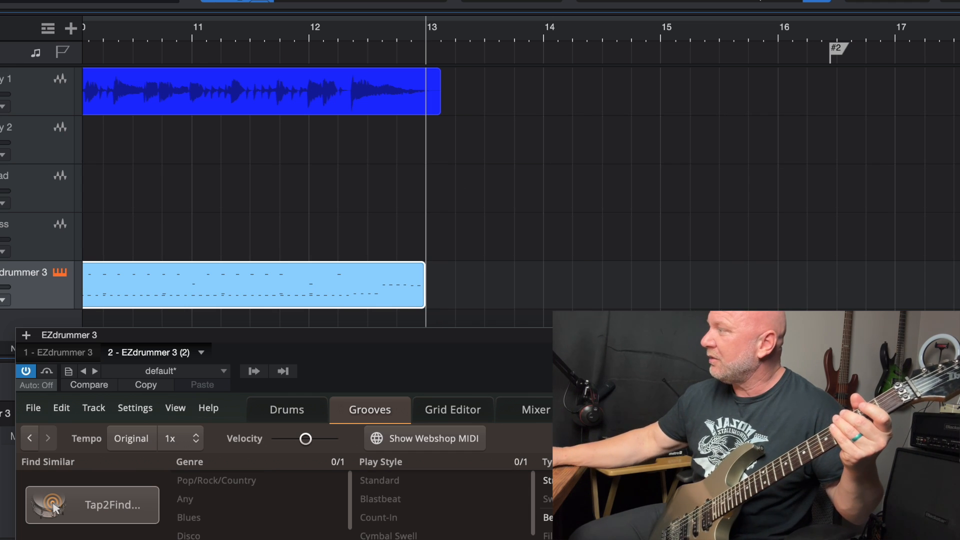
{"action": "left_click_drag", "start_coordinate": [575, 350], "coordinate": [461, 294]}
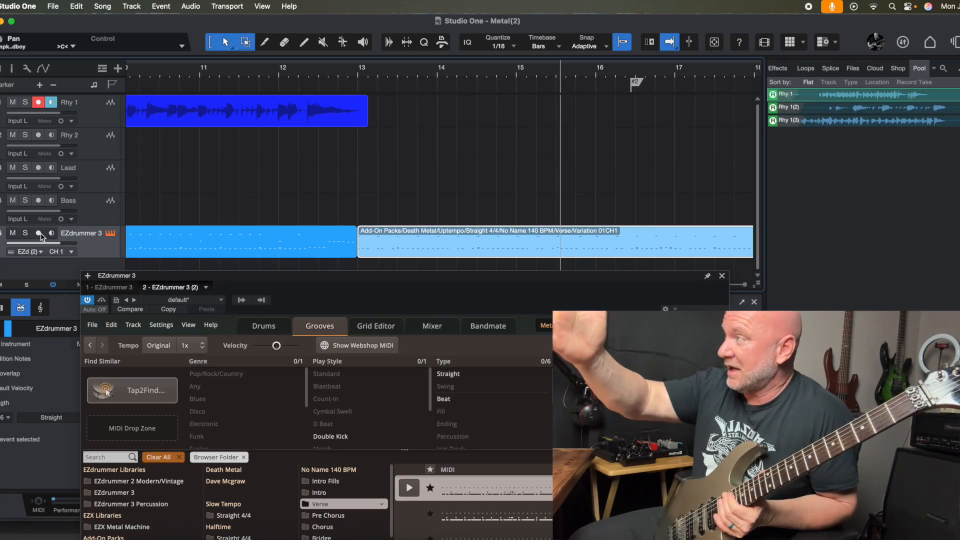
Step: Delete the old guitar recording from Rhy 1 and record a new take from the beginning of the song
{"action": "left_click", "coordinate": [214, 125]}
{"action": "key", "text": "Delete"}
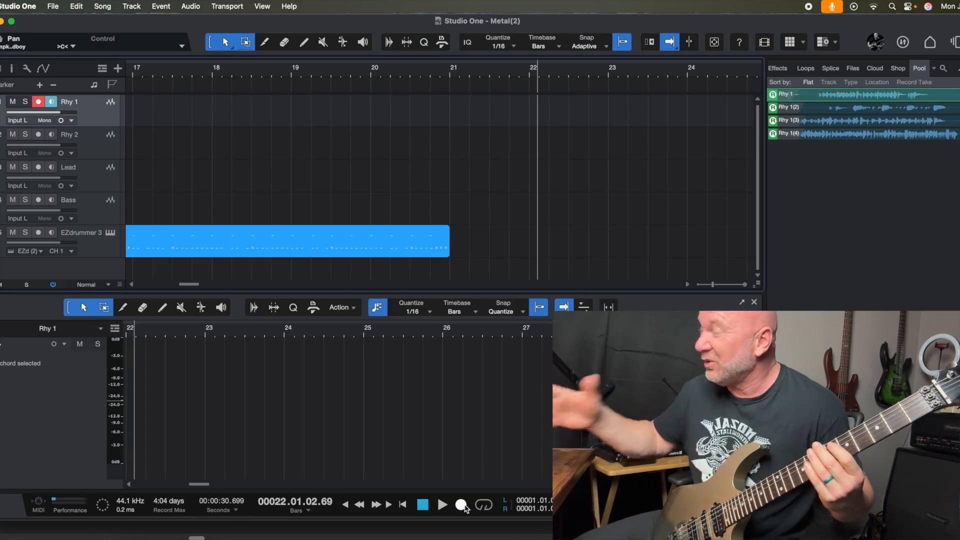
{"action": "left_click", "coordinate": [359, 505]}
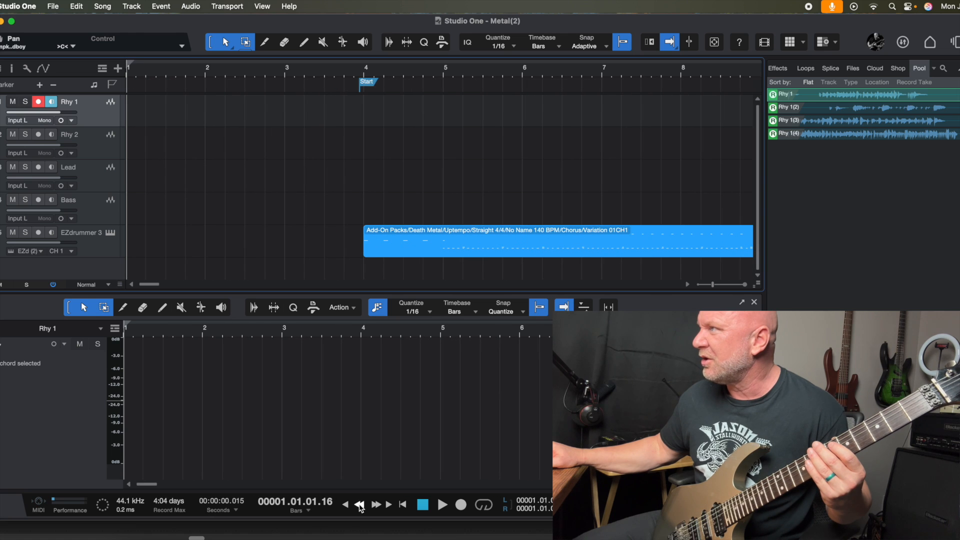
{"action": "left_click", "coordinate": [460, 505]}
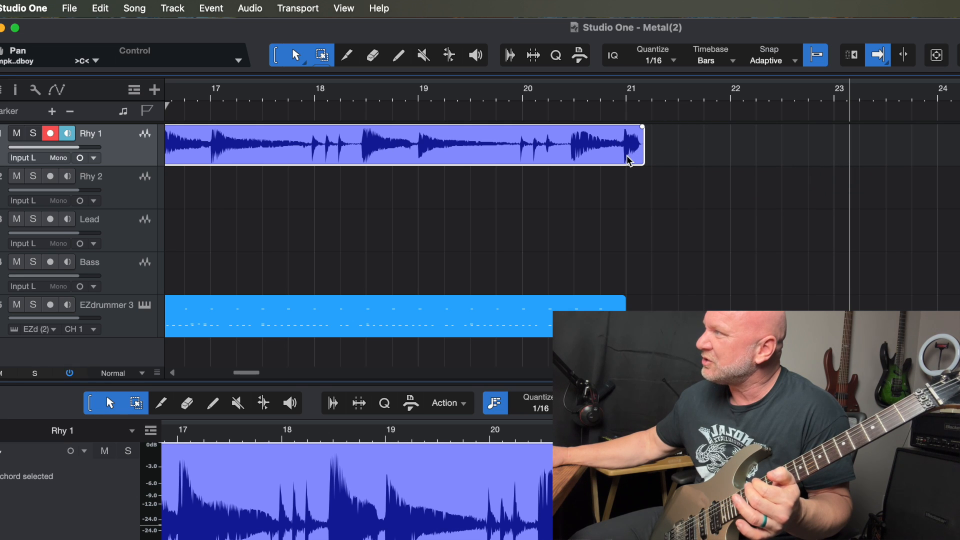
Step: Move marker #2 to about bar 20.2, near the end of the new Rhy 1 take
{"action": "scroll", "coordinate": [629, 160], "scroll_direction": "left", "scroll_amount": 8}
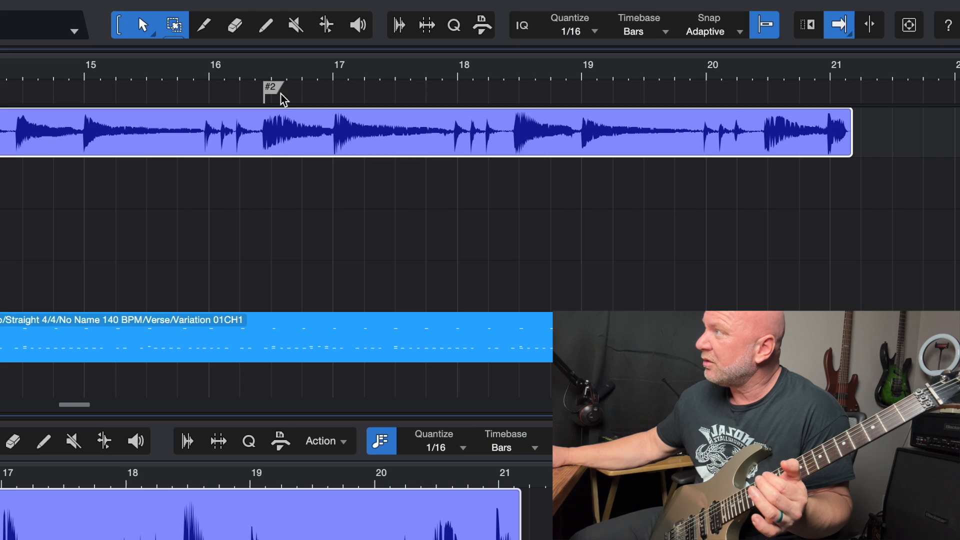
{"action": "left_click", "coordinate": [410, 113]}
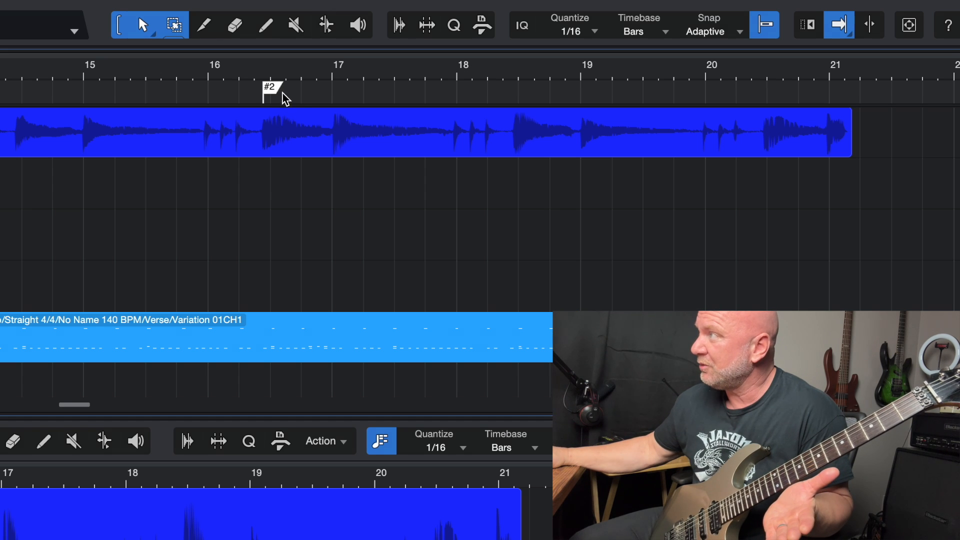
{"action": "left_click_drag", "start_coordinate": [547, 103], "coordinate": [735, 96]}
{"action": "scroll", "coordinate": [661, 95], "scroll_direction": "right", "scroll_amount": 5}
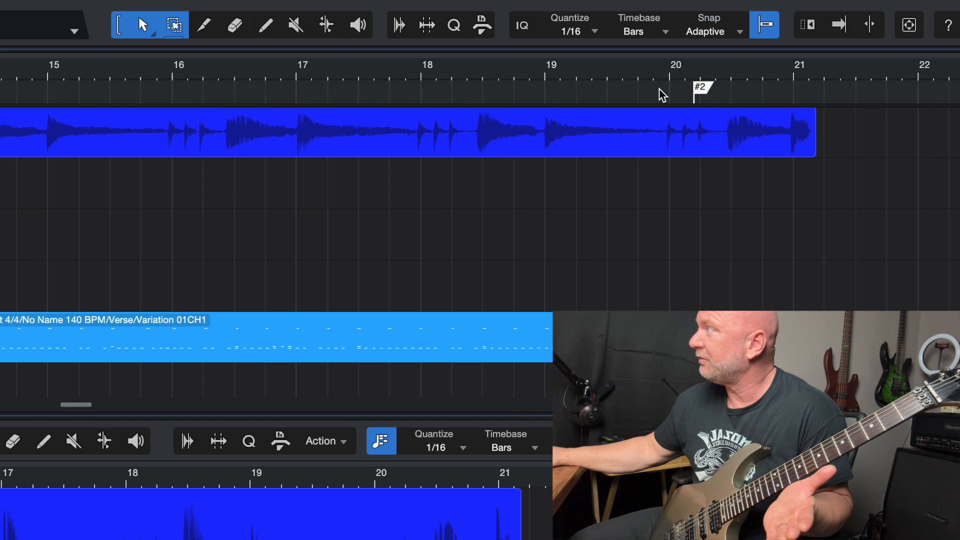
{"action": "scroll", "coordinate": [647, 94], "scroll_direction": "right", "scroll_amount": 7}
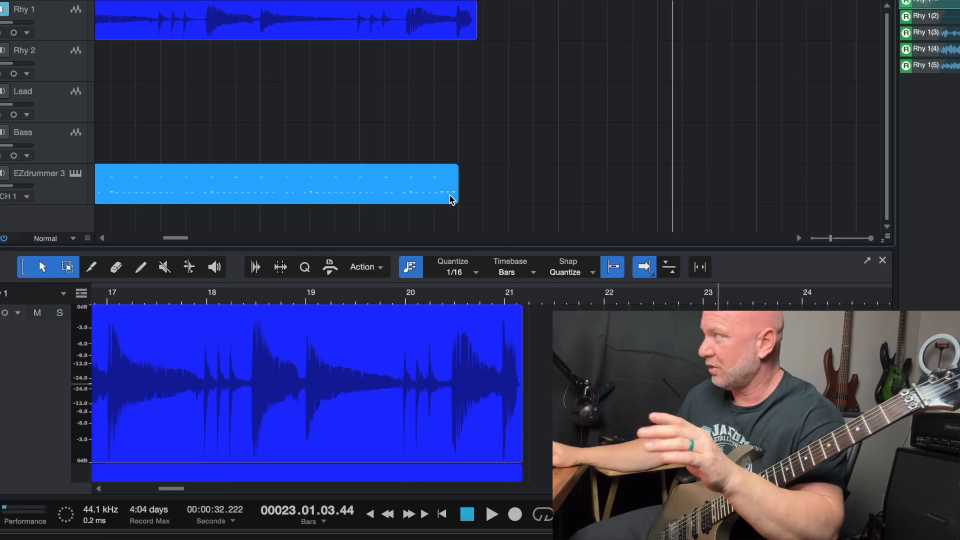
Step: Add C 1 and A 2 drum notes on the first beat of bar 21 in the EZdrummer 3 part and play back the ending
{"action": "left_click", "coordinate": [450, 198]}
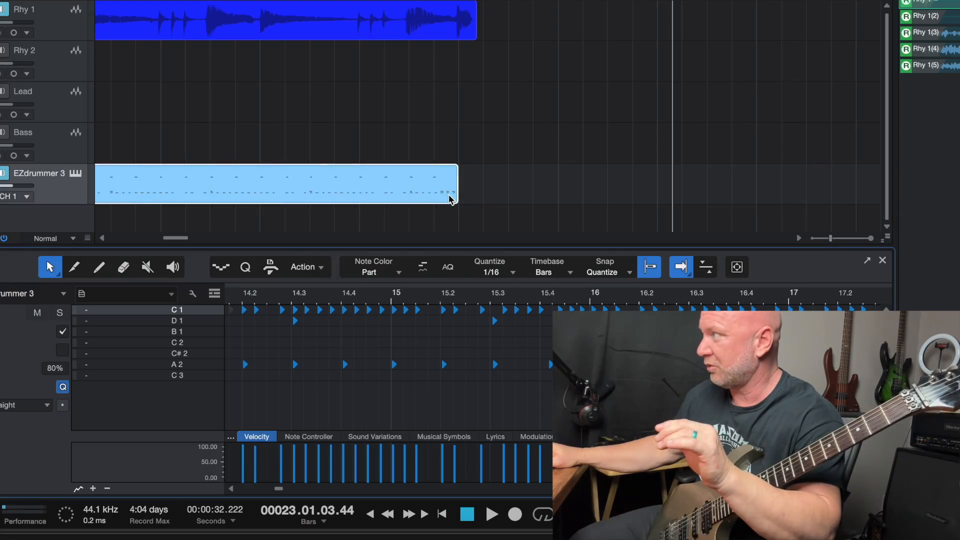
{"action": "left_click", "coordinate": [452, 0]}
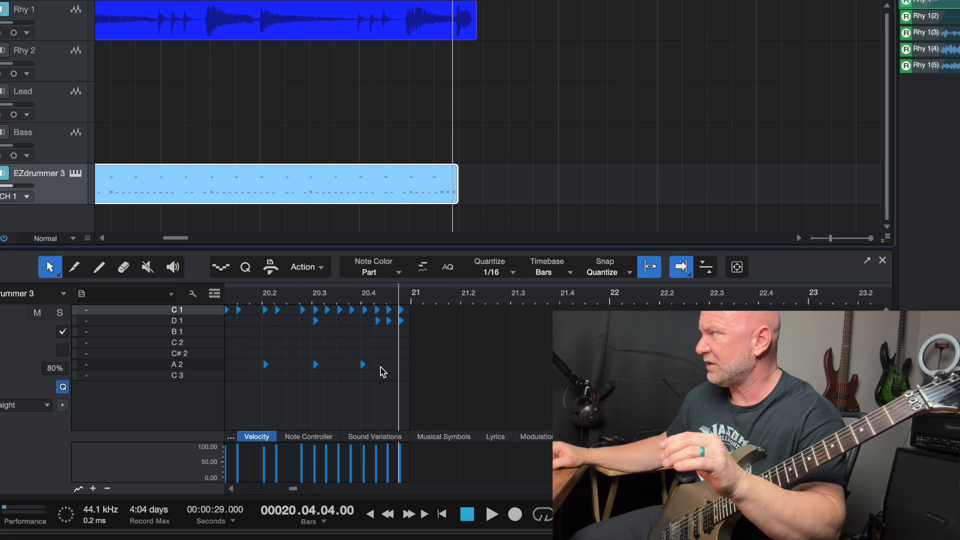
{"action": "left_click", "coordinate": [411, 365]}
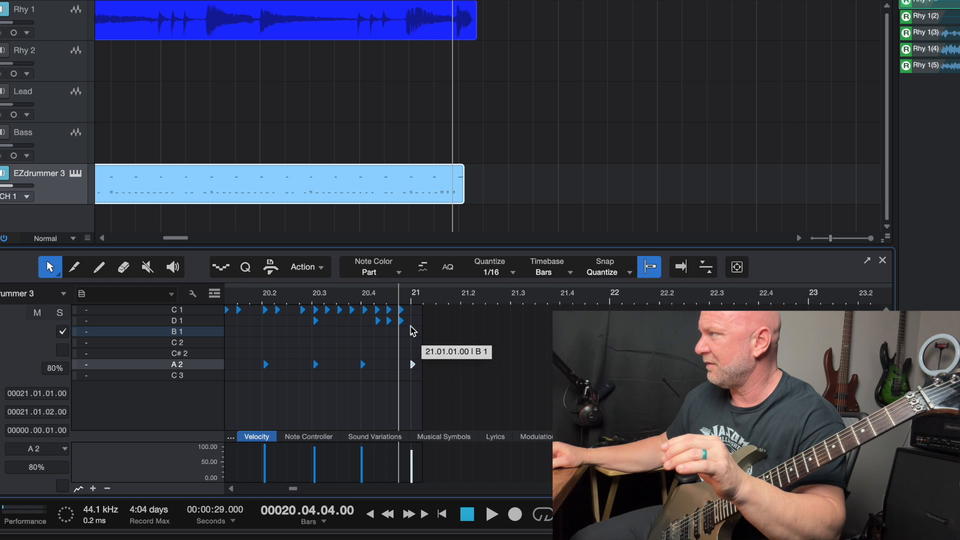
{"action": "left_click", "coordinate": [414, 310]}
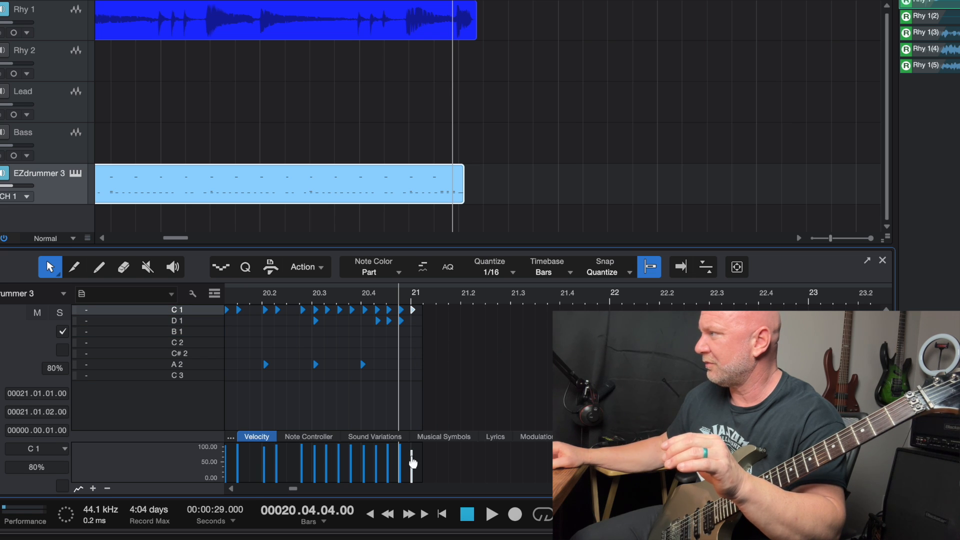
{"action": "left_click", "coordinate": [413, 365]}
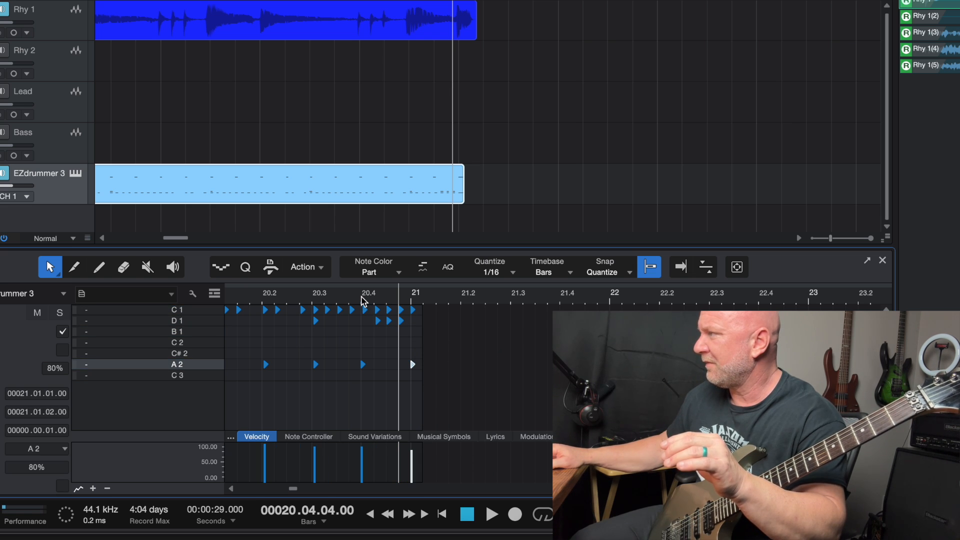
{"action": "key", "text": "space"}
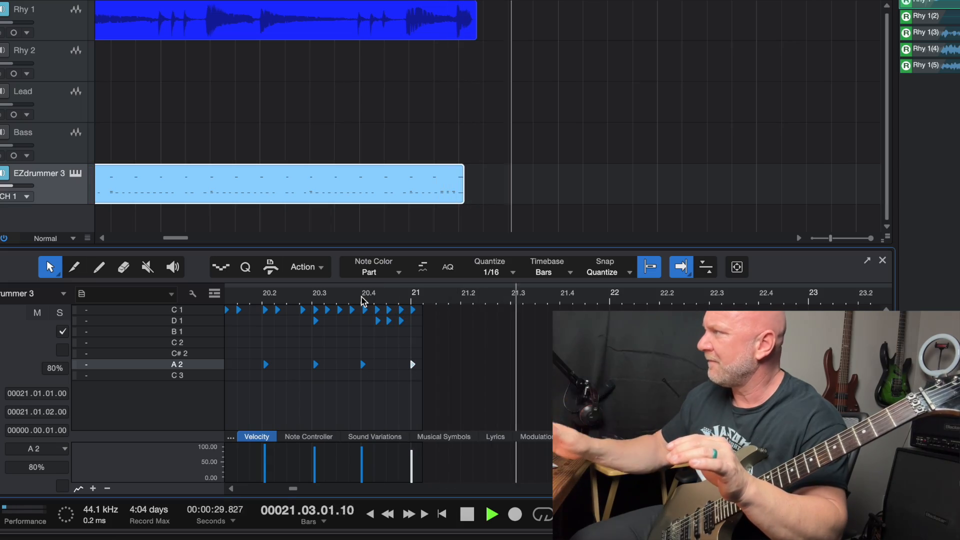
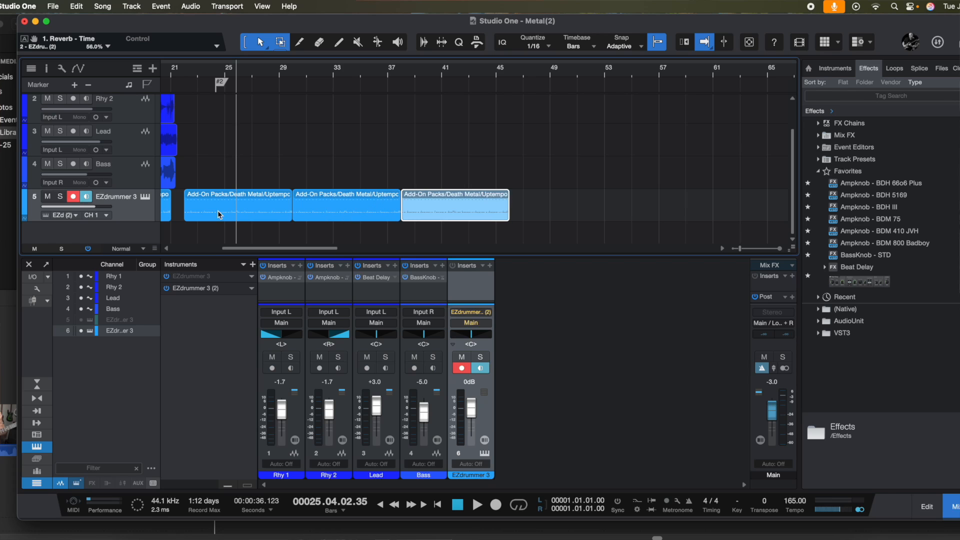
Step: Duplicate the last Death Metal groove part on the EZdrummer 3 track repeatedly, end to end, to extend the drums past bar 69
{"action": "key", "text": "d"}
{"action": "key", "text": "d"}
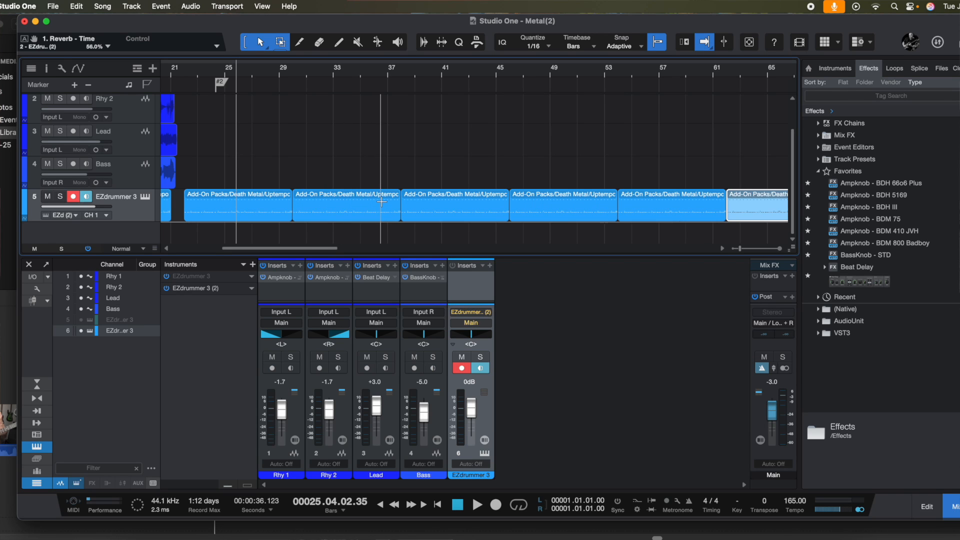
{"action": "scroll", "coordinate": [381, 202], "scroll_direction": "right", "scroll_amount": 10}
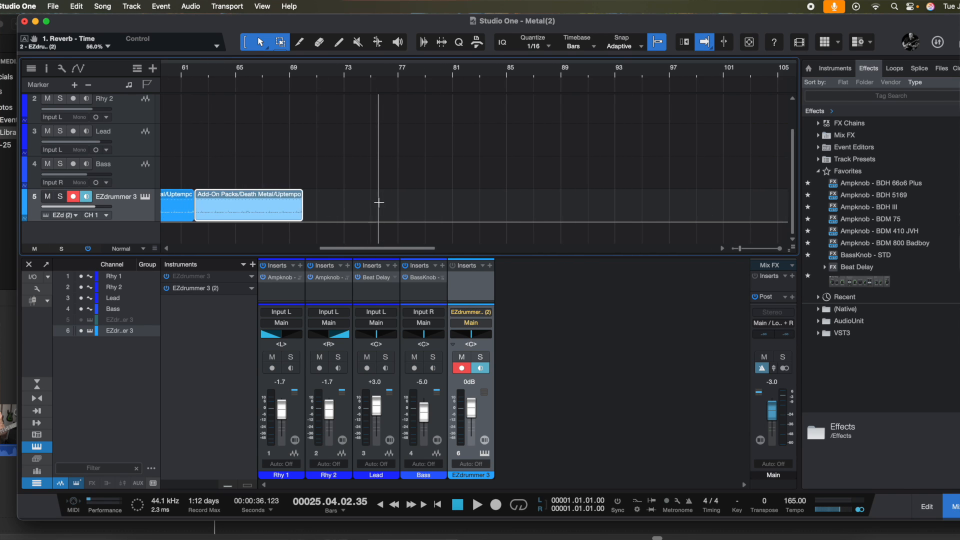
{"action": "key", "text": "d"}
{"action": "key", "text": "d"}
{"action": "scroll", "coordinate": [380, 202], "scroll_direction": "right", "scroll_amount": 10}
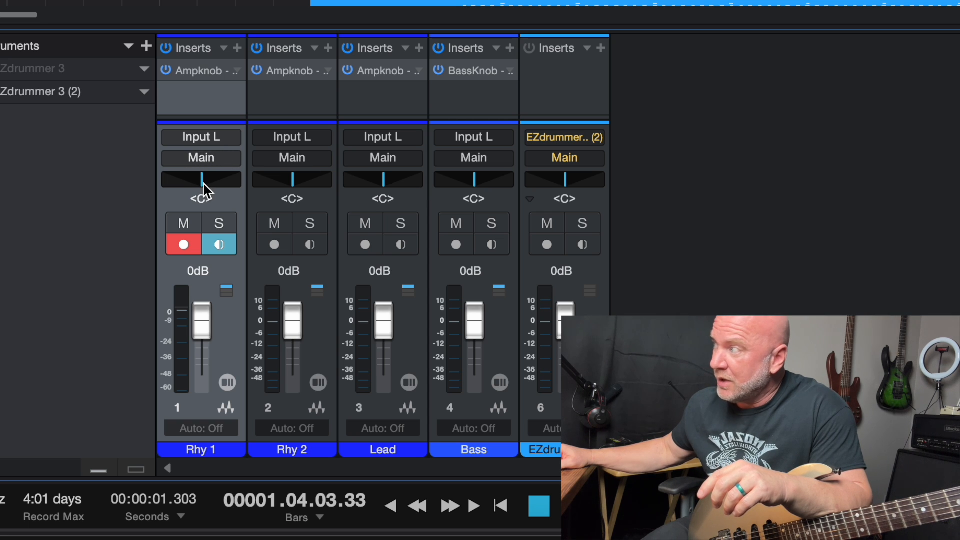
Step: Pan Rhy 1 fully left and Rhy 2 fully right, and disarm recording on Rhy 1
{"action": "left_click_drag", "start_coordinate": [202, 189], "coordinate": [149, 191]}
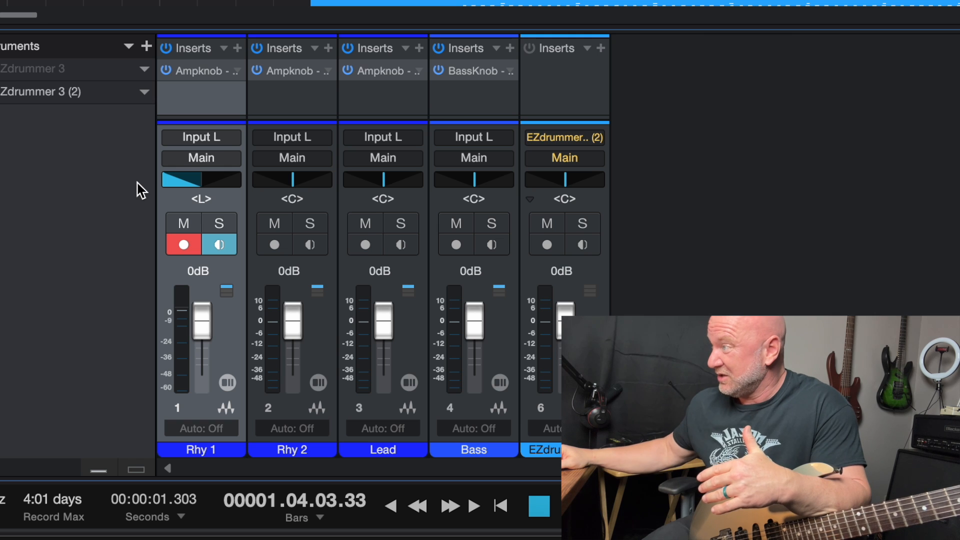
{"action": "left_click", "coordinate": [180, 247]}
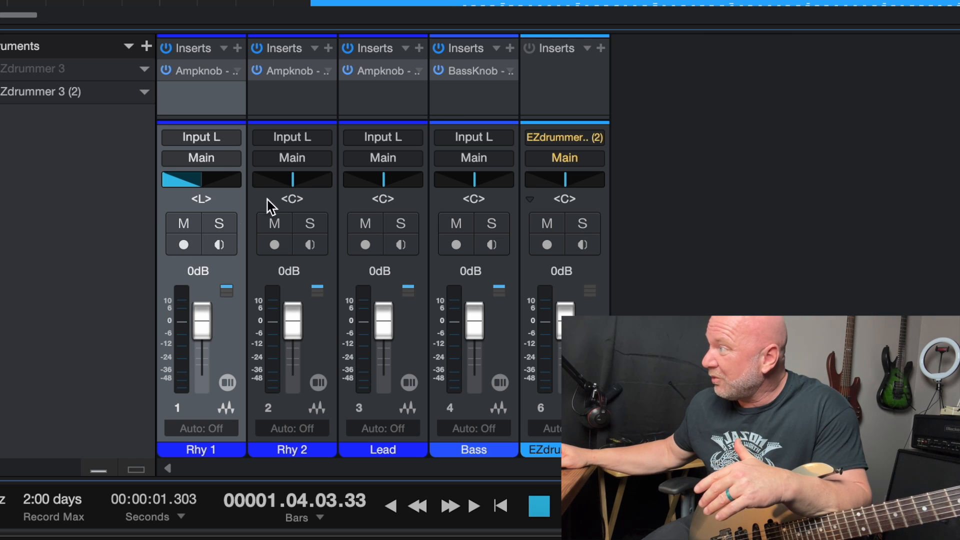
{"action": "left_click_drag", "start_coordinate": [291, 189], "coordinate": [369, 190]}
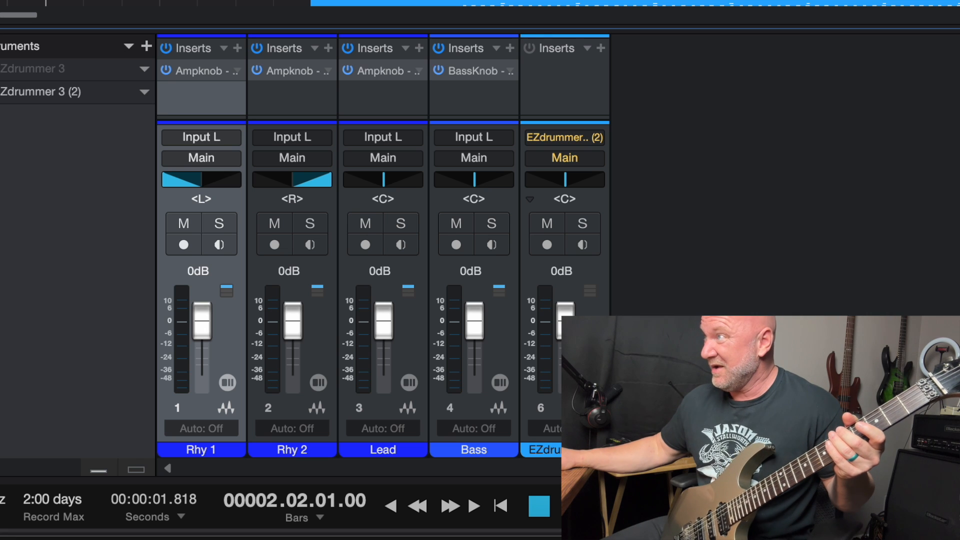
Step: Arm Rhy 2 and record a second rhythm guitar take through the ending, stopping just after bar 23
{"action": "left_click", "coordinate": [275, 245]}
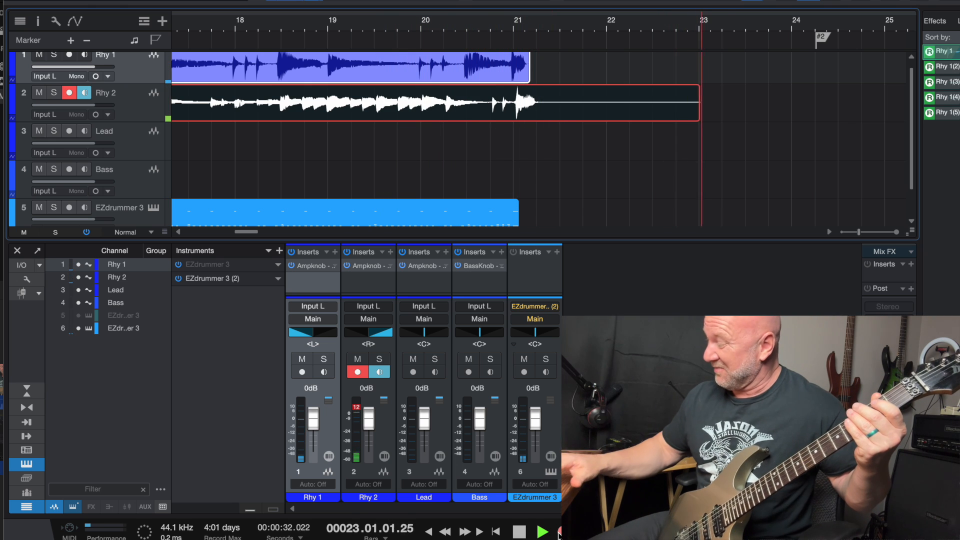
{"action": "key", "text": "space"}
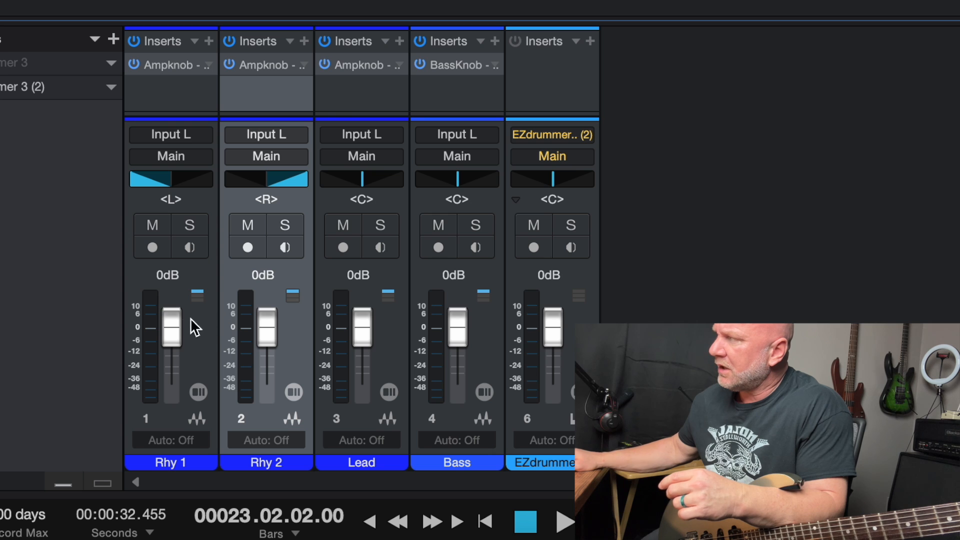
Step: Lower the volume of both Rhy 1 and Rhy 2 to -1.7 dB
{"action": "left_click", "coordinate": [175, 322]}
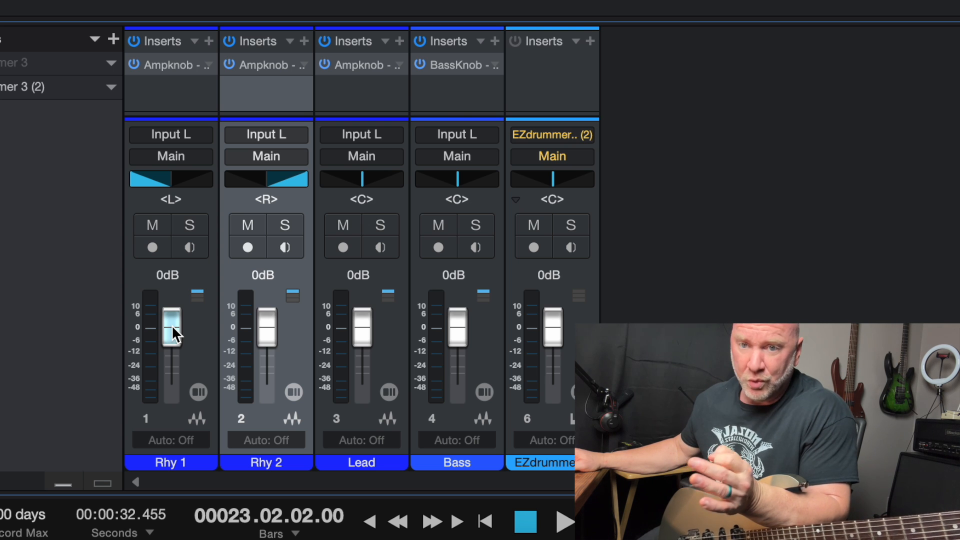
{"action": "left_click_drag", "start_coordinate": [172, 324], "coordinate": [171, 328]}
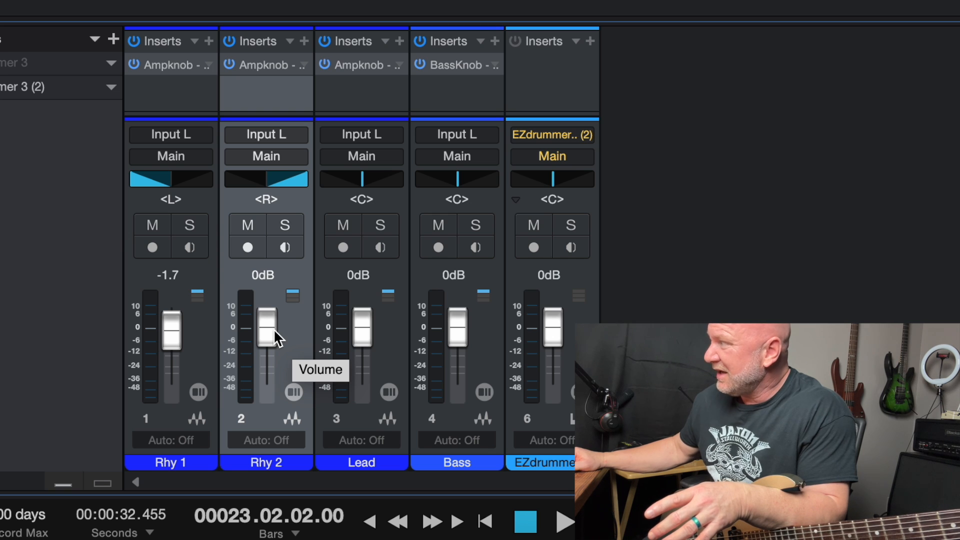
{"action": "left_click_drag", "start_coordinate": [274, 329], "coordinate": [273, 331]}
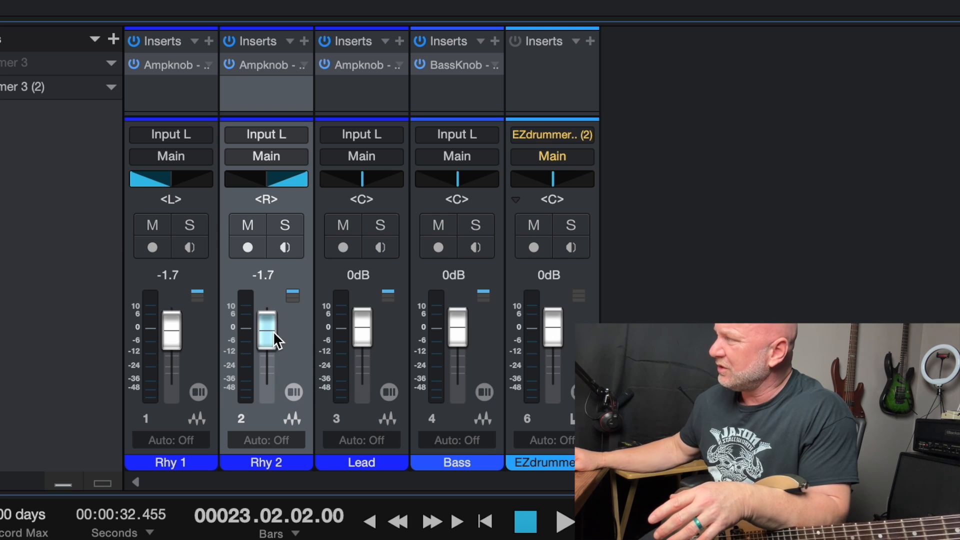